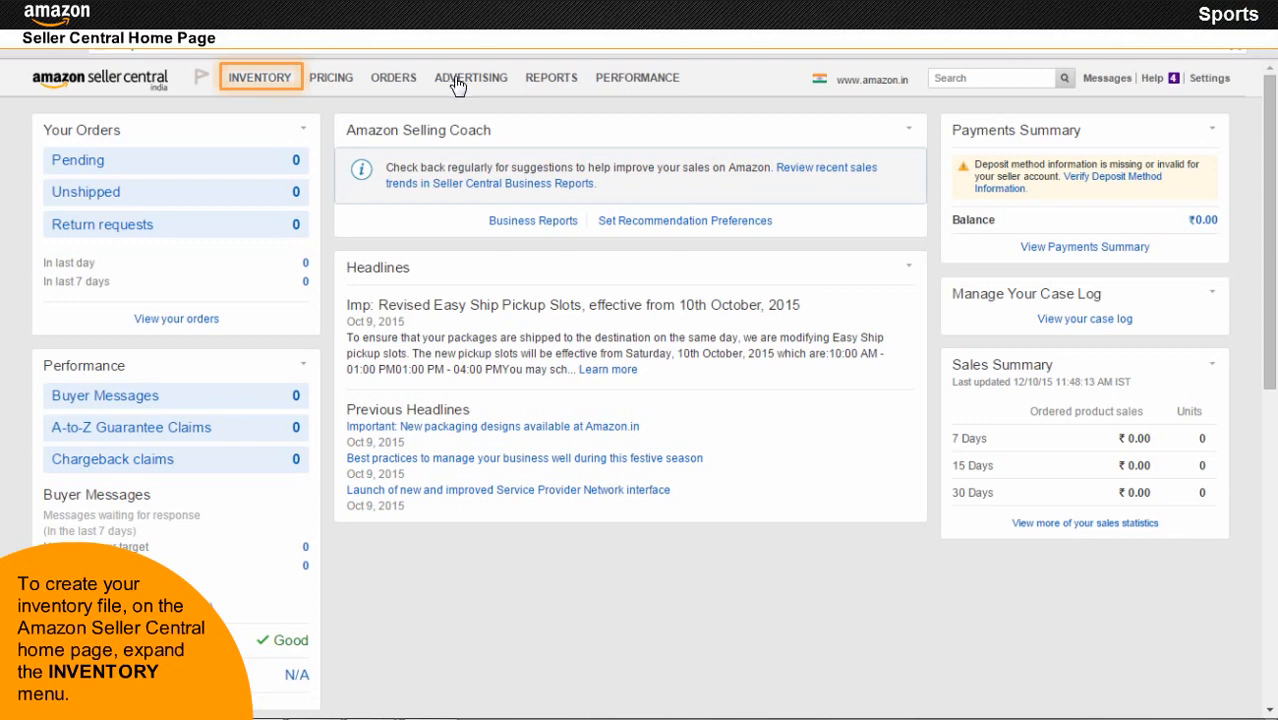
- Go to the Add Products via Upload page and bring up the inventory file templates in a maximized window
{"action": "mouse_move", "coordinate": [264, 86]}
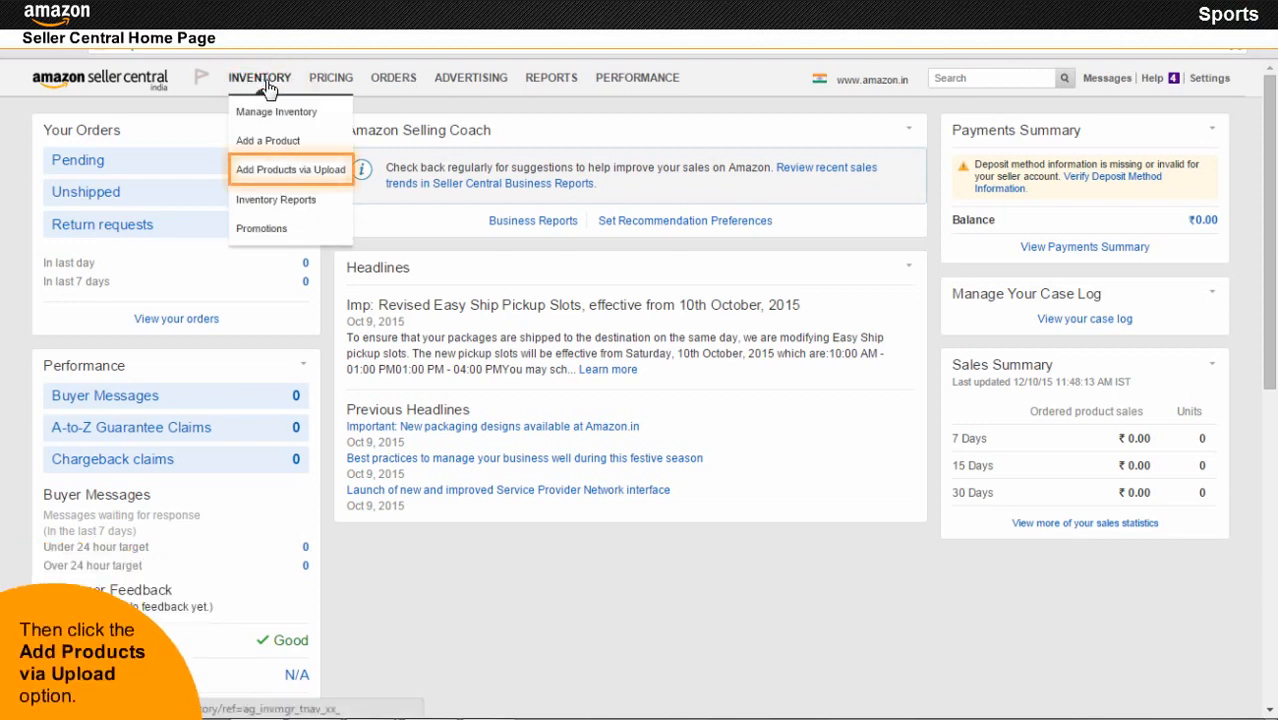
{"action": "left_click", "coordinate": [295, 171]}
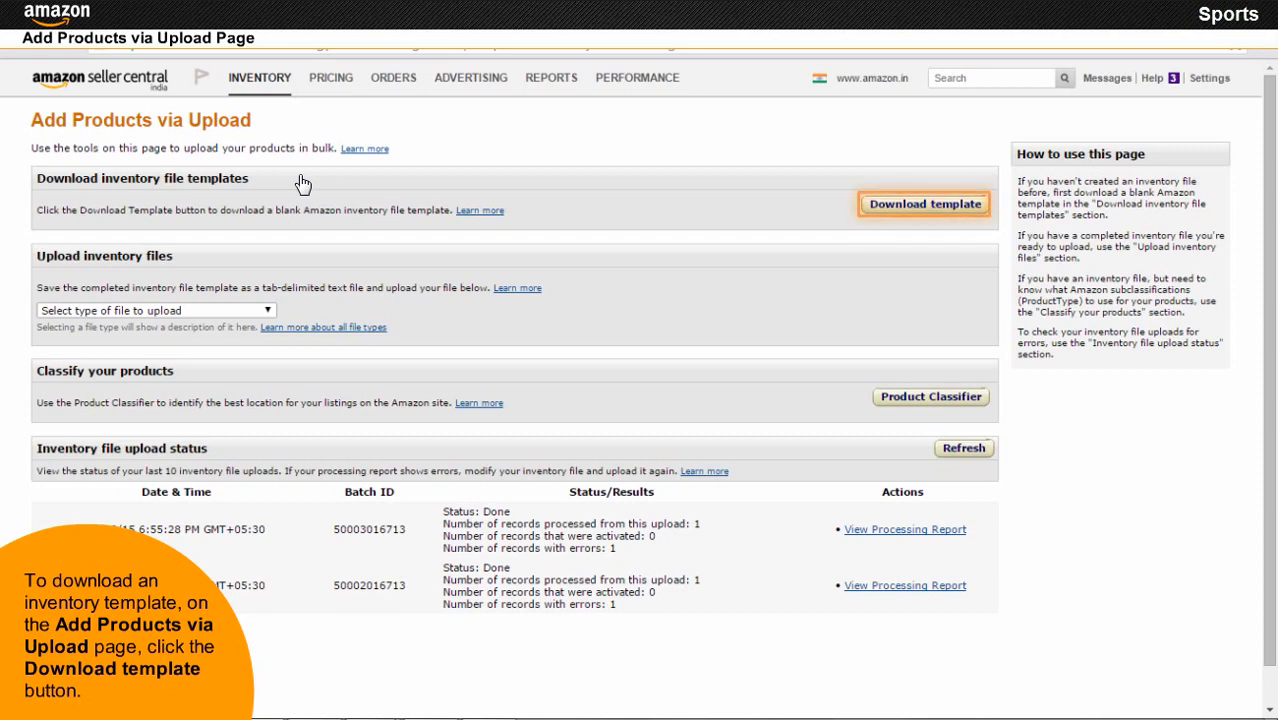
{"action": "left_click", "coordinate": [922, 216]}
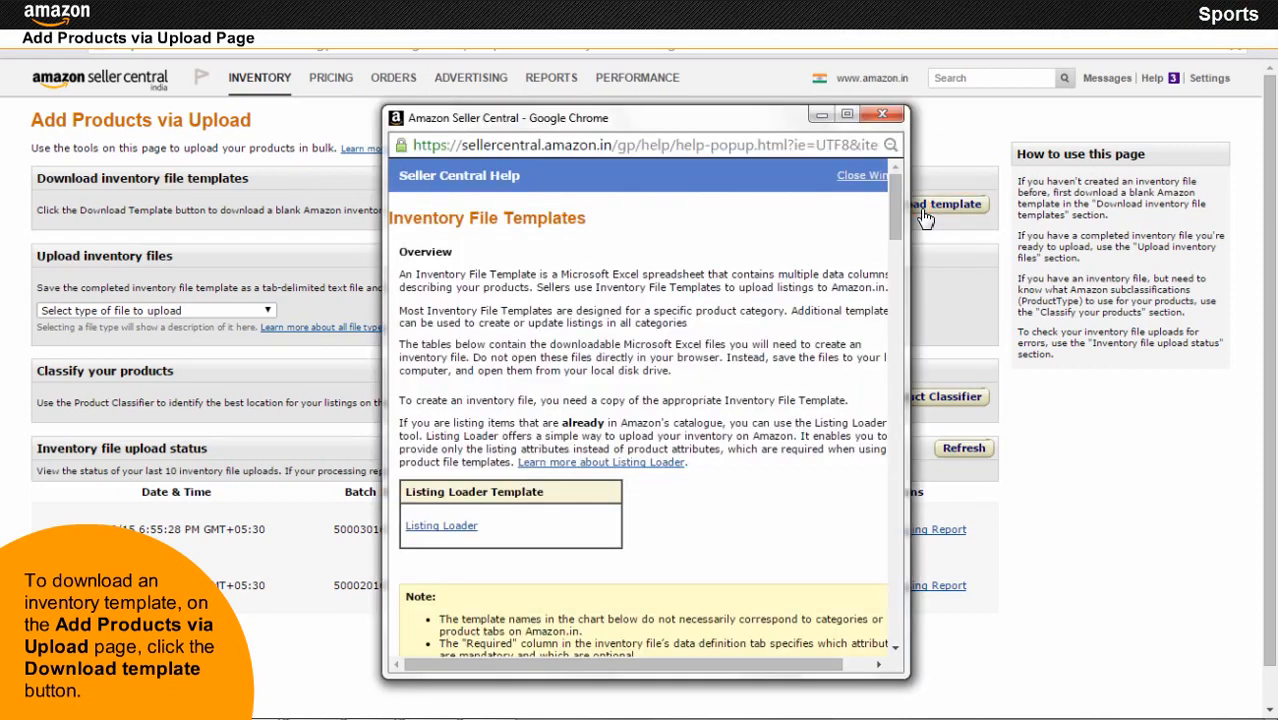
{"action": "left_click", "coordinate": [847, 114]}
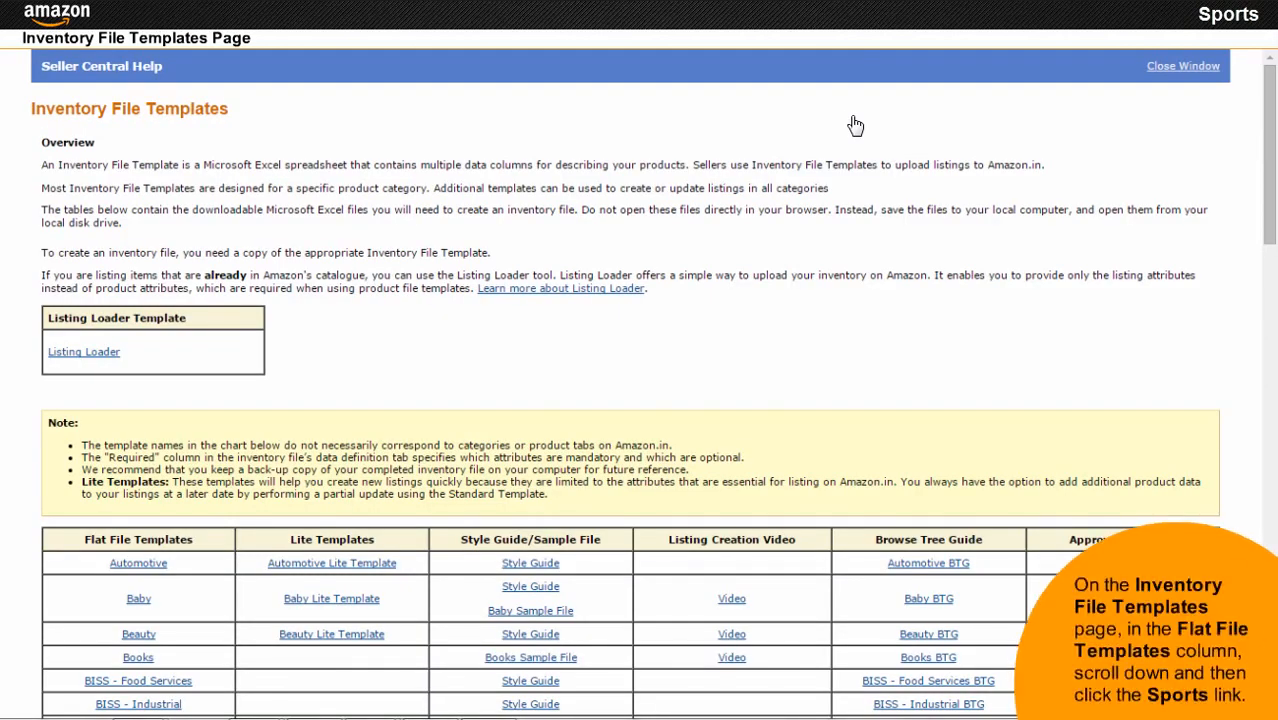
- Download the Sports inventory template from the Flat File Templates column
{"action": "scroll", "coordinate": [855, 125], "scroll_direction": "down", "scroll_amount": 3}
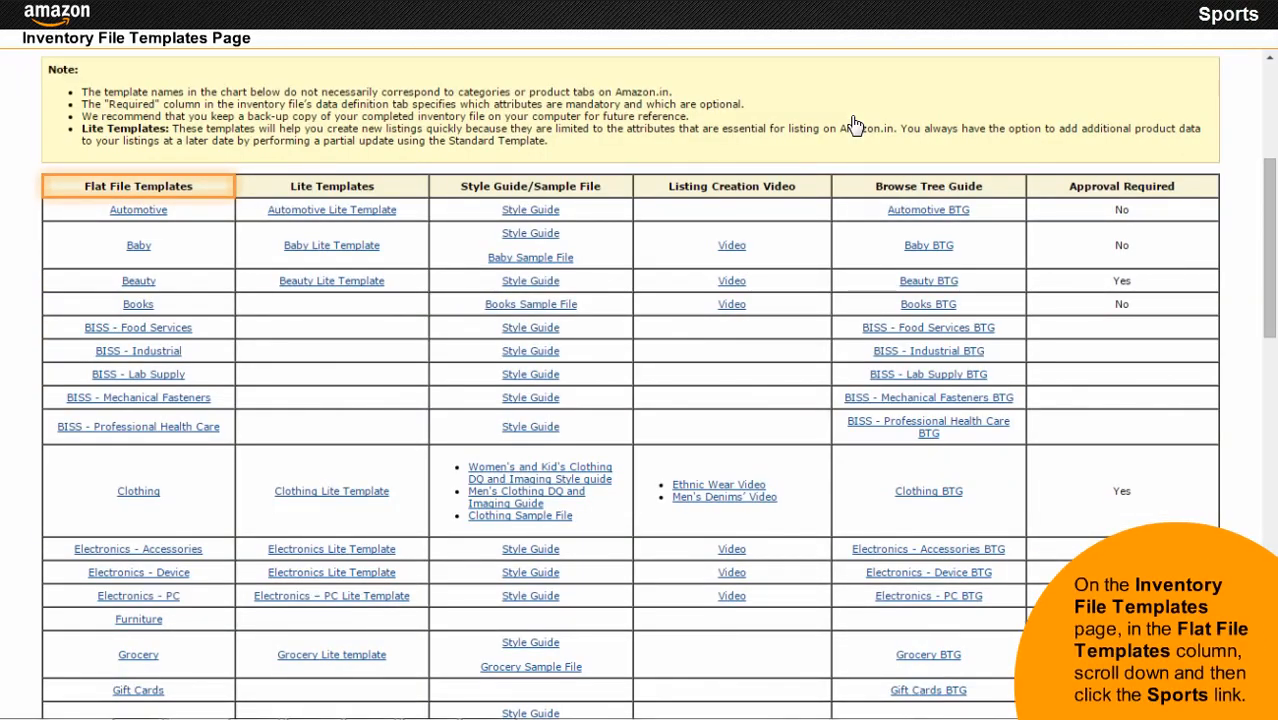
{"action": "scroll", "coordinate": [855, 125], "scroll_direction": "down", "scroll_amount": 8}
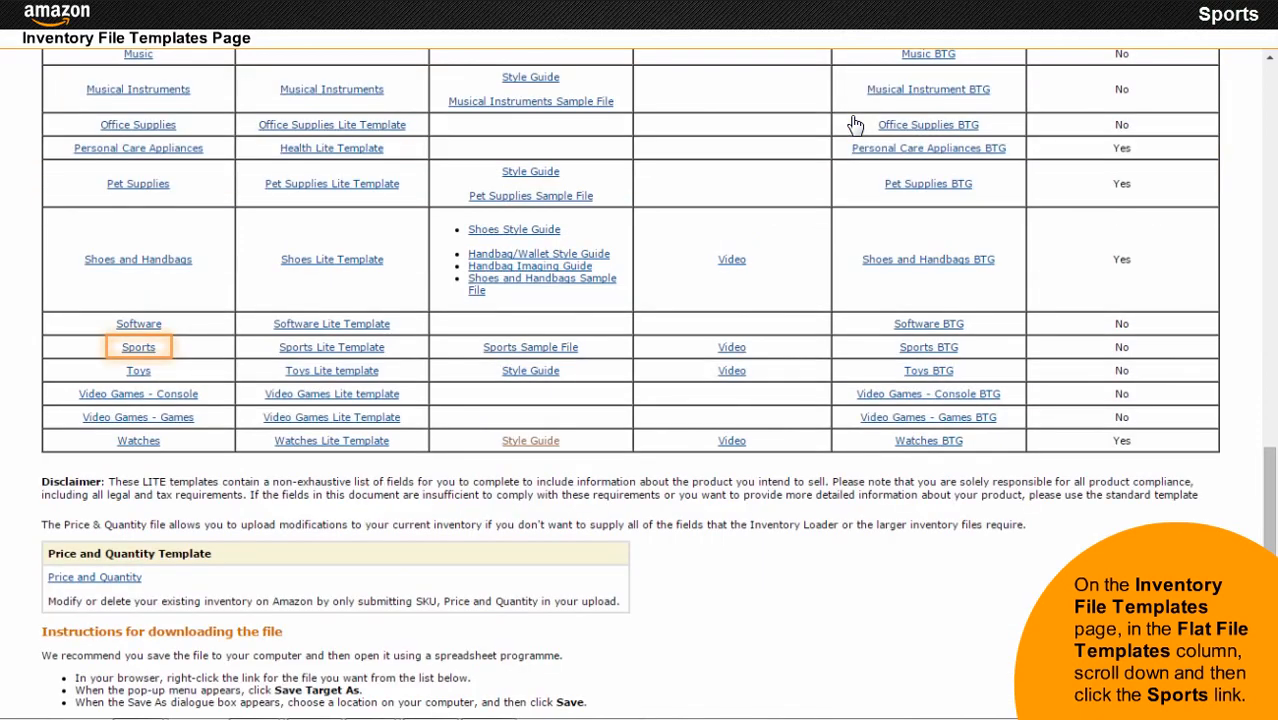
{"action": "left_click", "coordinate": [138, 349]}
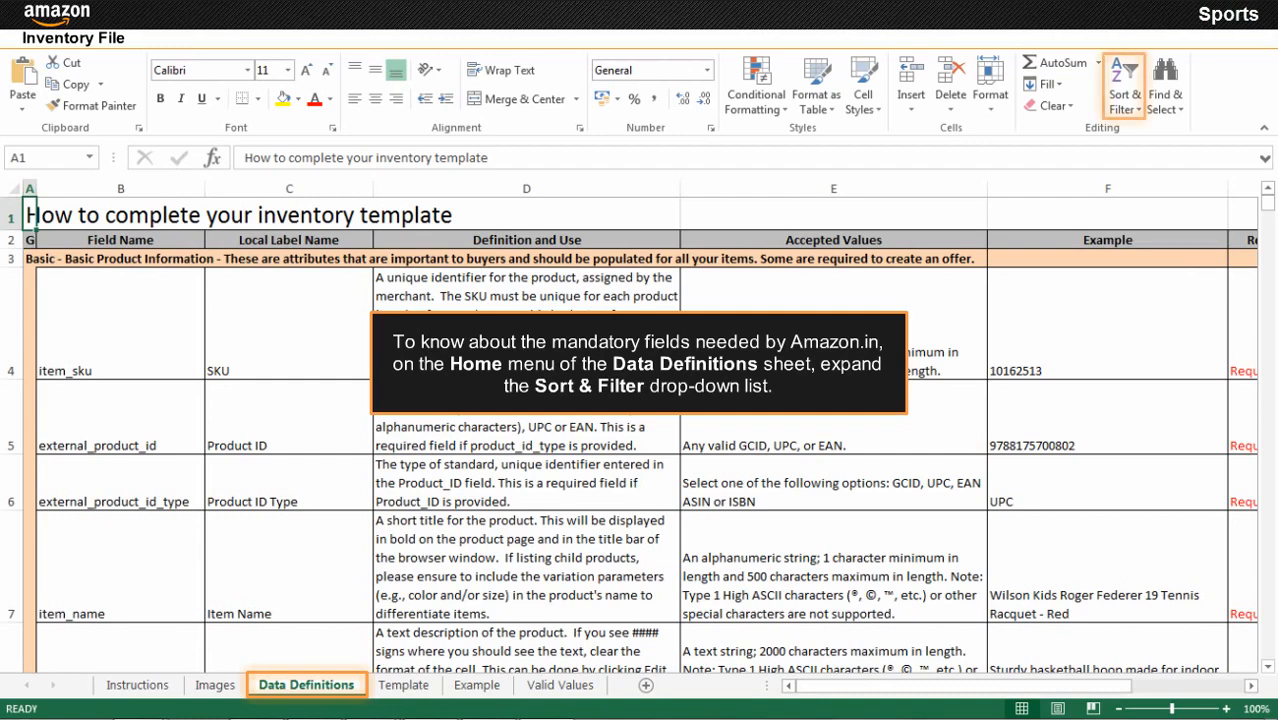
- Turn on filtering in the Data Definitions sheet and filter the Required? column to show only Required fields
{"action": "left_click", "coordinate": [1139, 112]}
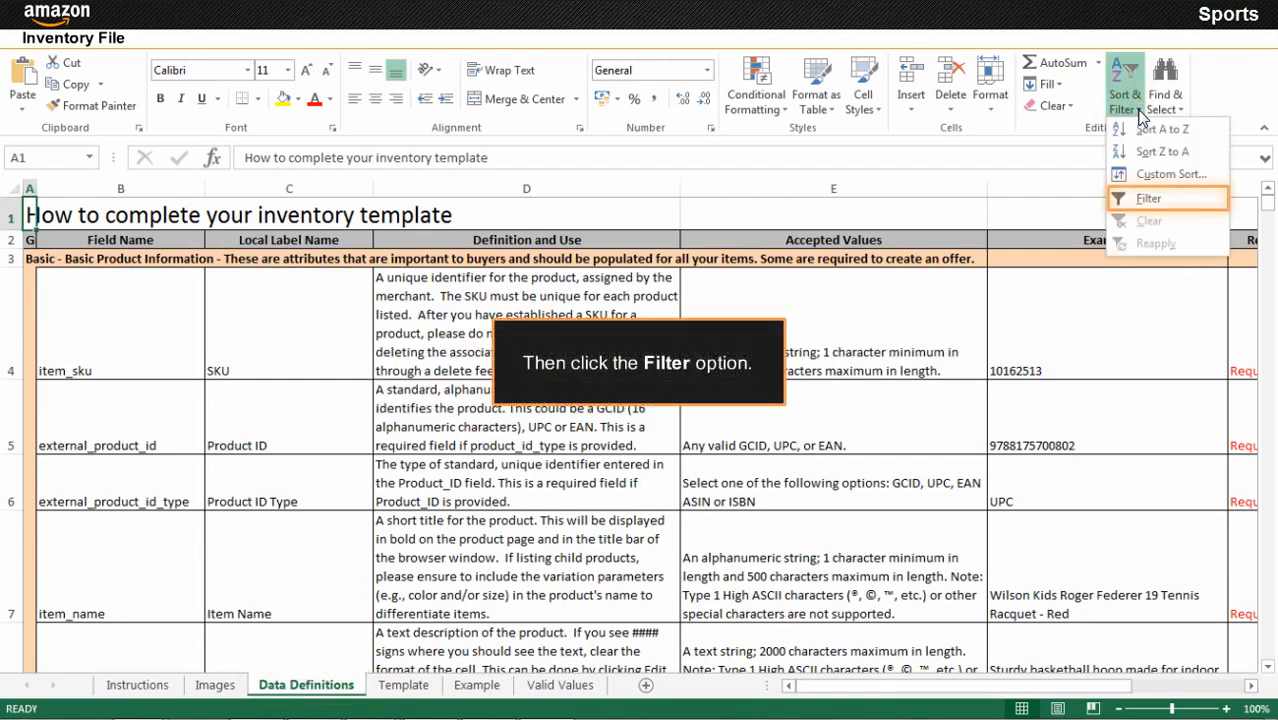
{"action": "left_click", "coordinate": [1148, 201]}
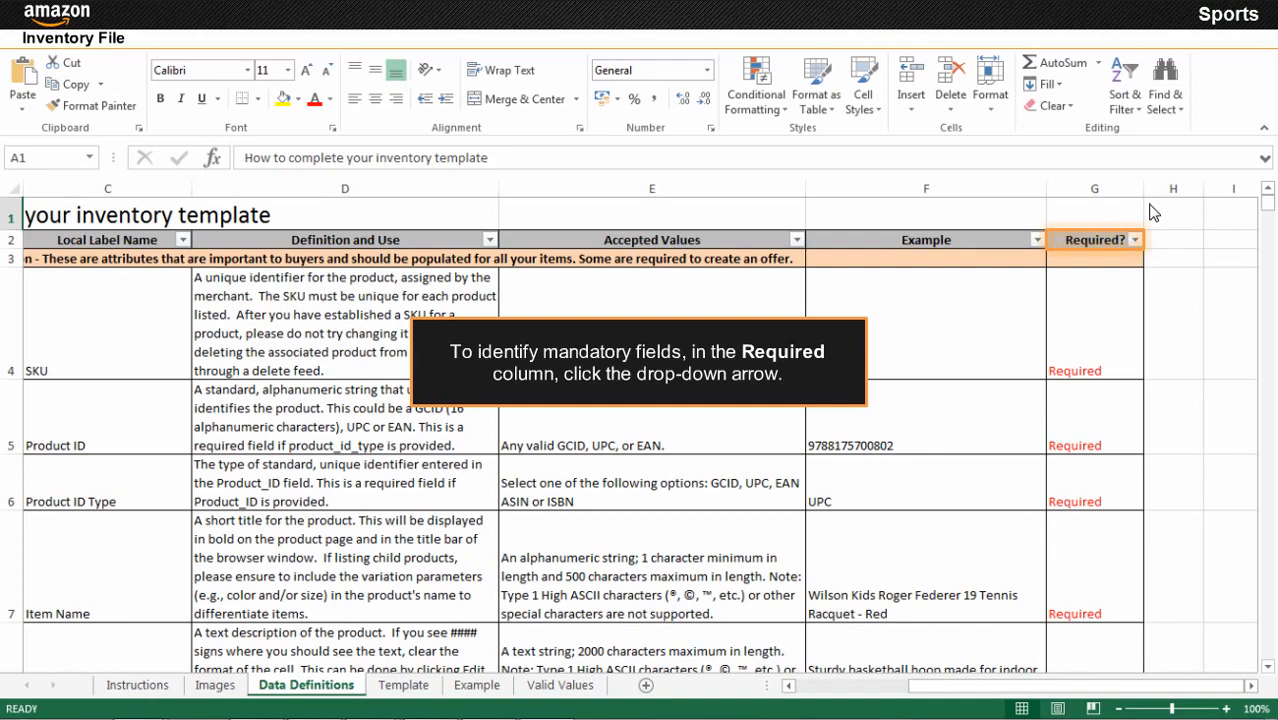
{"action": "left_click", "coordinate": [1135, 240]}
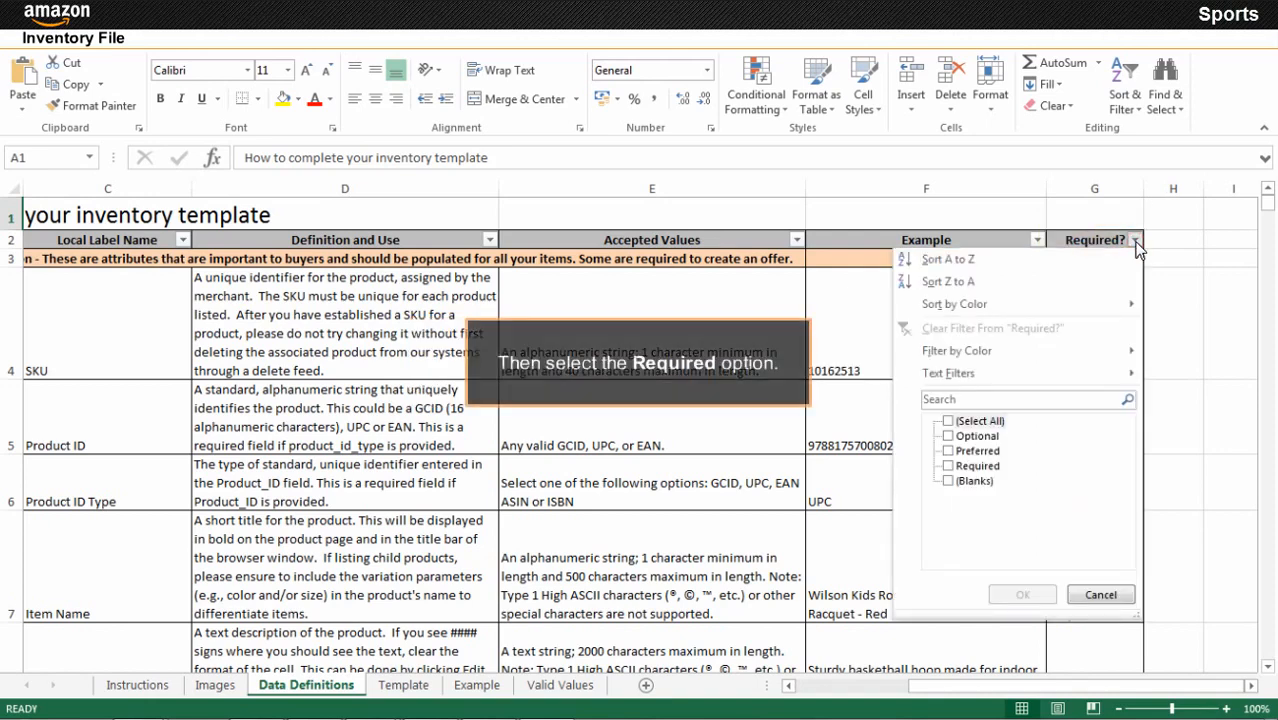
{"action": "left_click", "coordinate": [949, 467]}
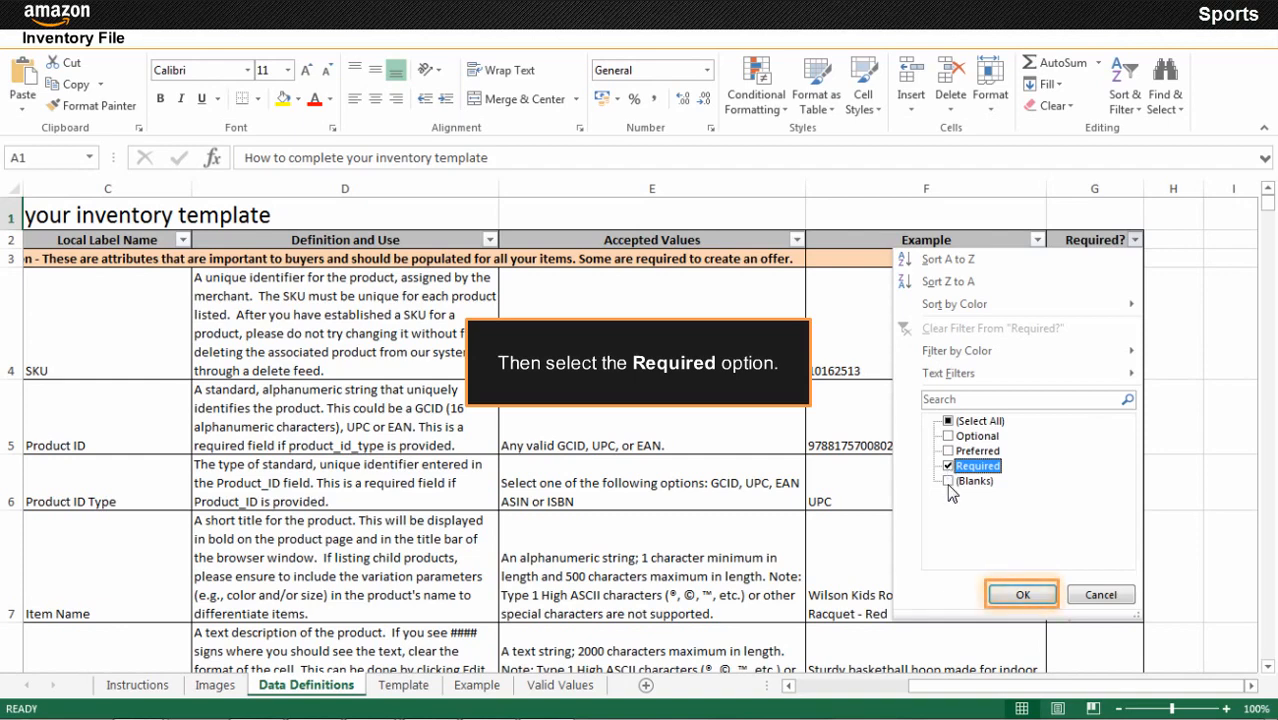
{"action": "left_click", "coordinate": [1022, 594]}
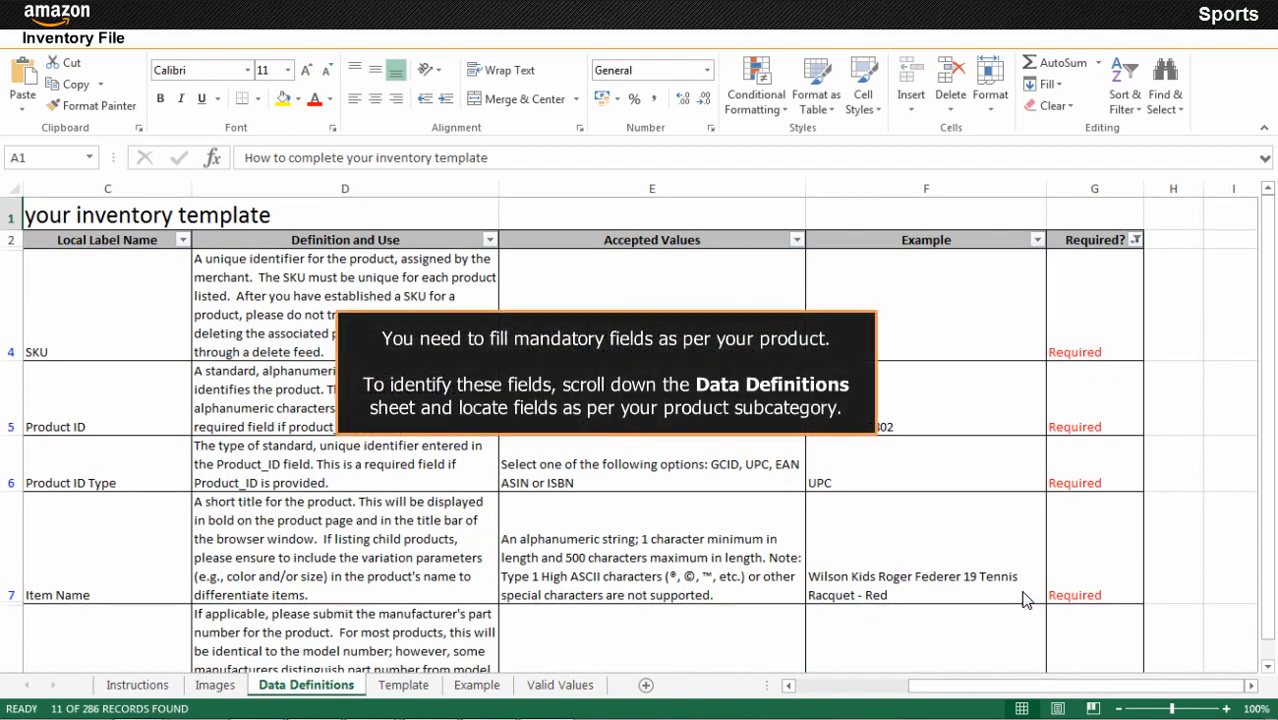
- Reset the Required? column filter to show all fields in the Data Definitions sheet
{"action": "left_click", "coordinate": [1136, 240]}
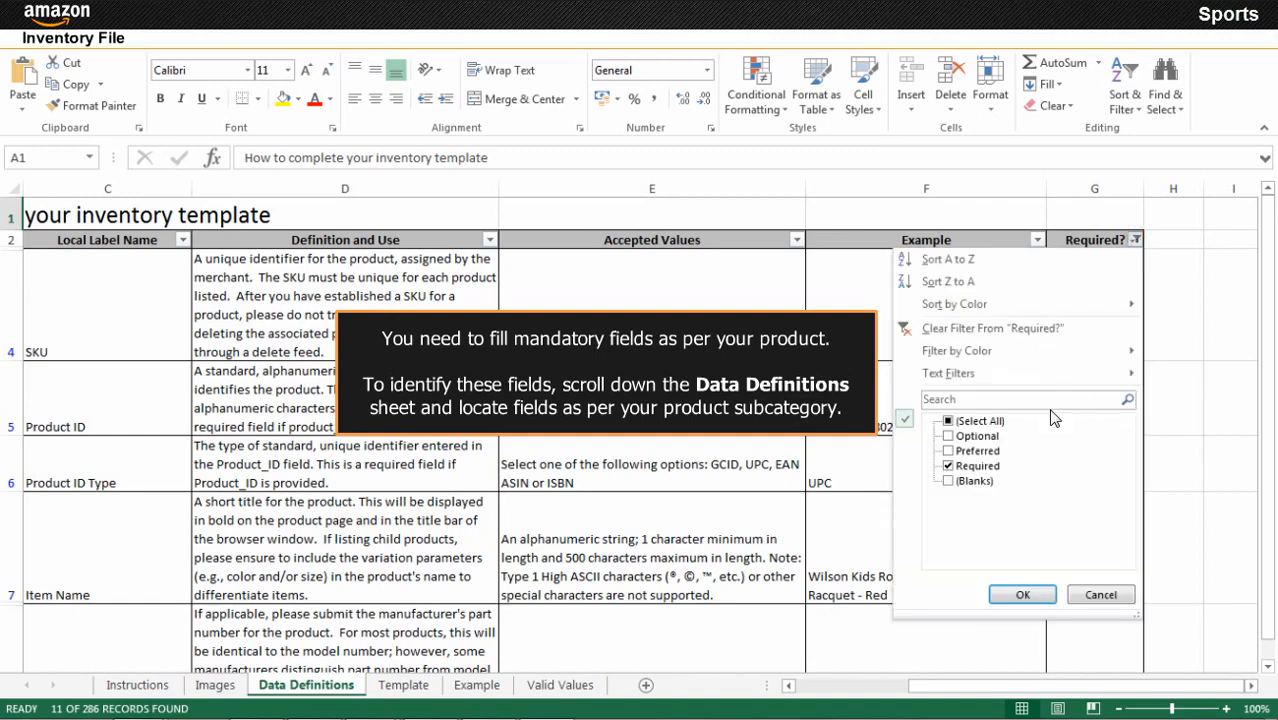
{"action": "left_click", "coordinate": [948, 421]}
{"action": "left_click", "coordinate": [1022, 595]}
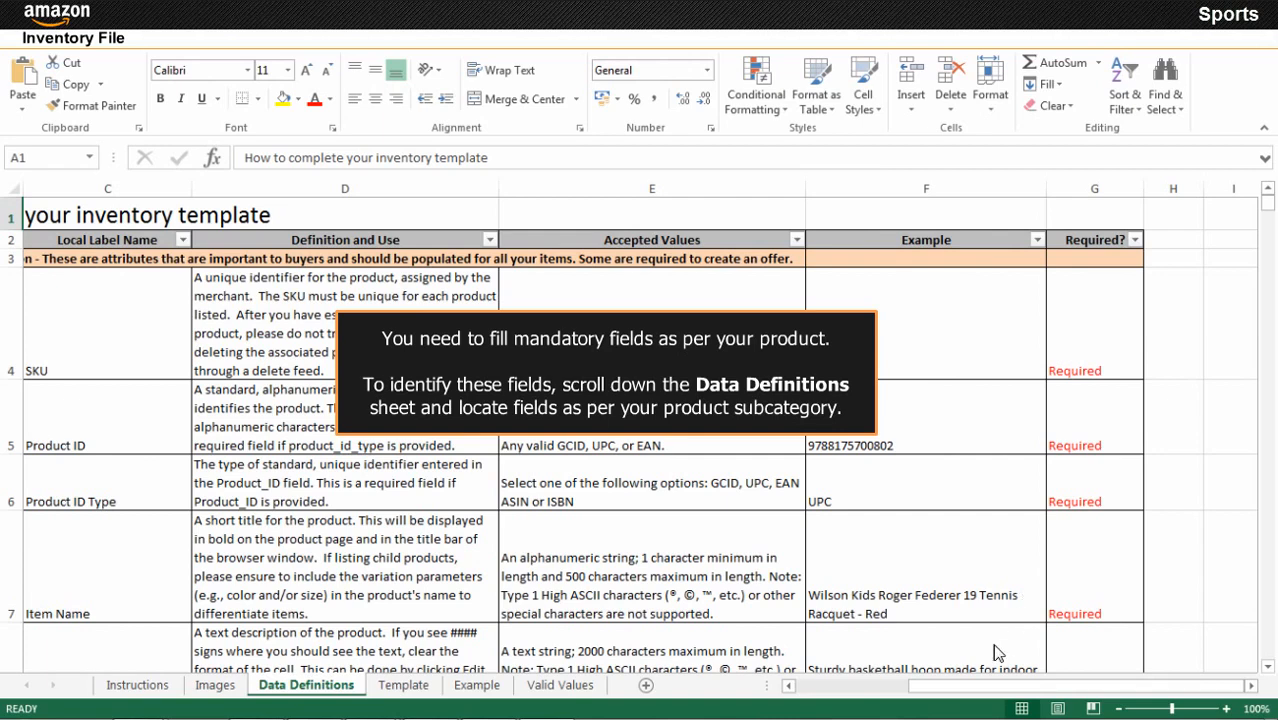
- Look through the Data Definitions fields and filter the Required? column to Optional and Preferred
{"action": "left_click", "coordinate": [831, 684]}
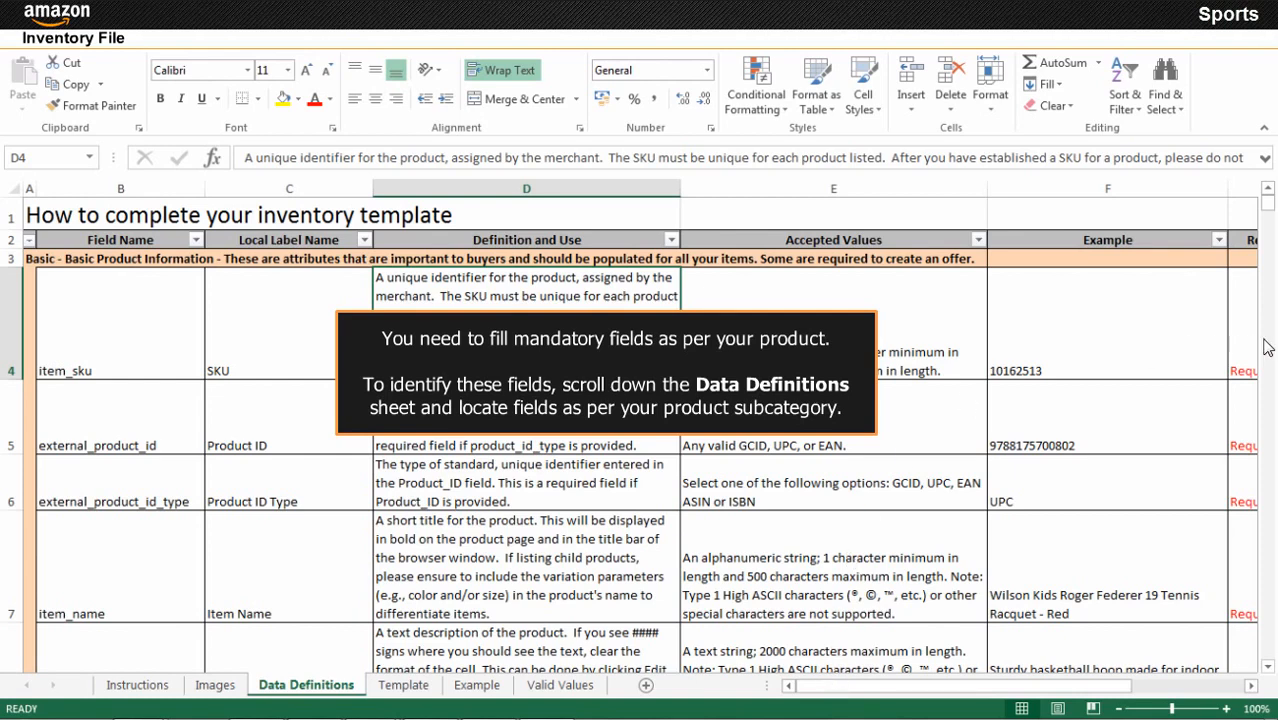
{"action": "scroll", "coordinate": [1268, 345], "scroll_direction": "down", "scroll_amount": 20}
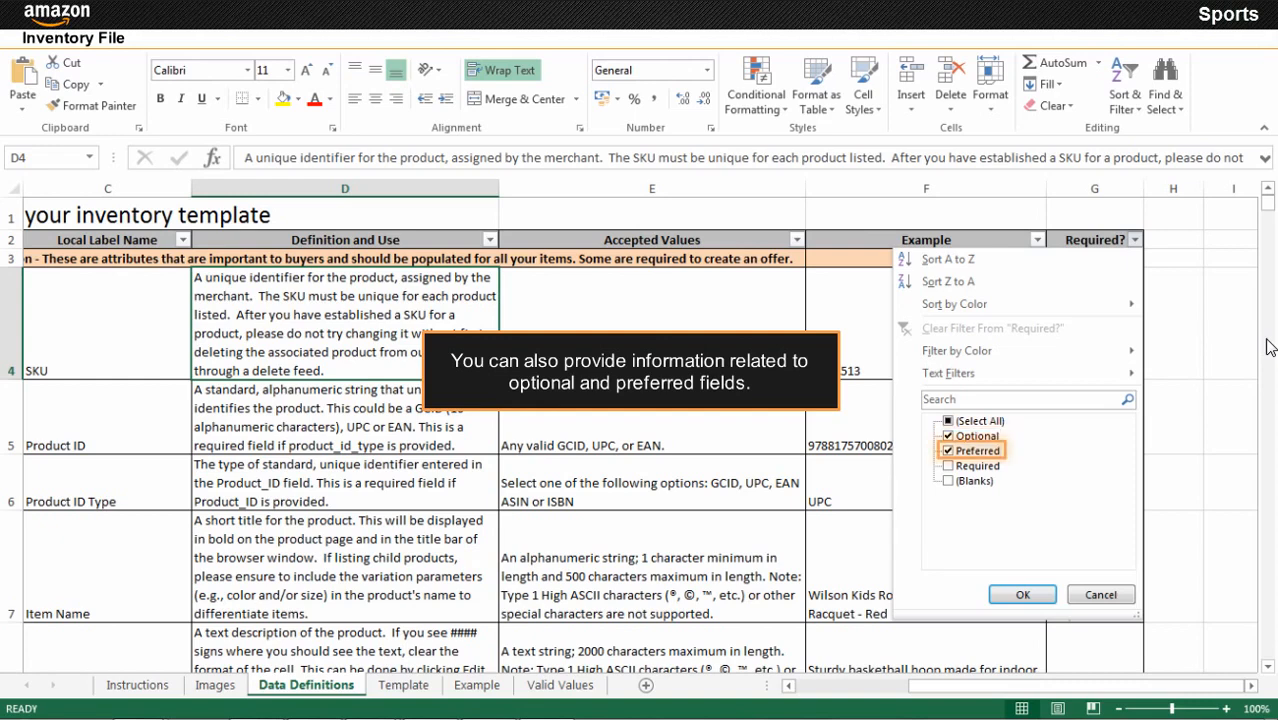
{"action": "left_click", "coordinate": [1022, 594]}
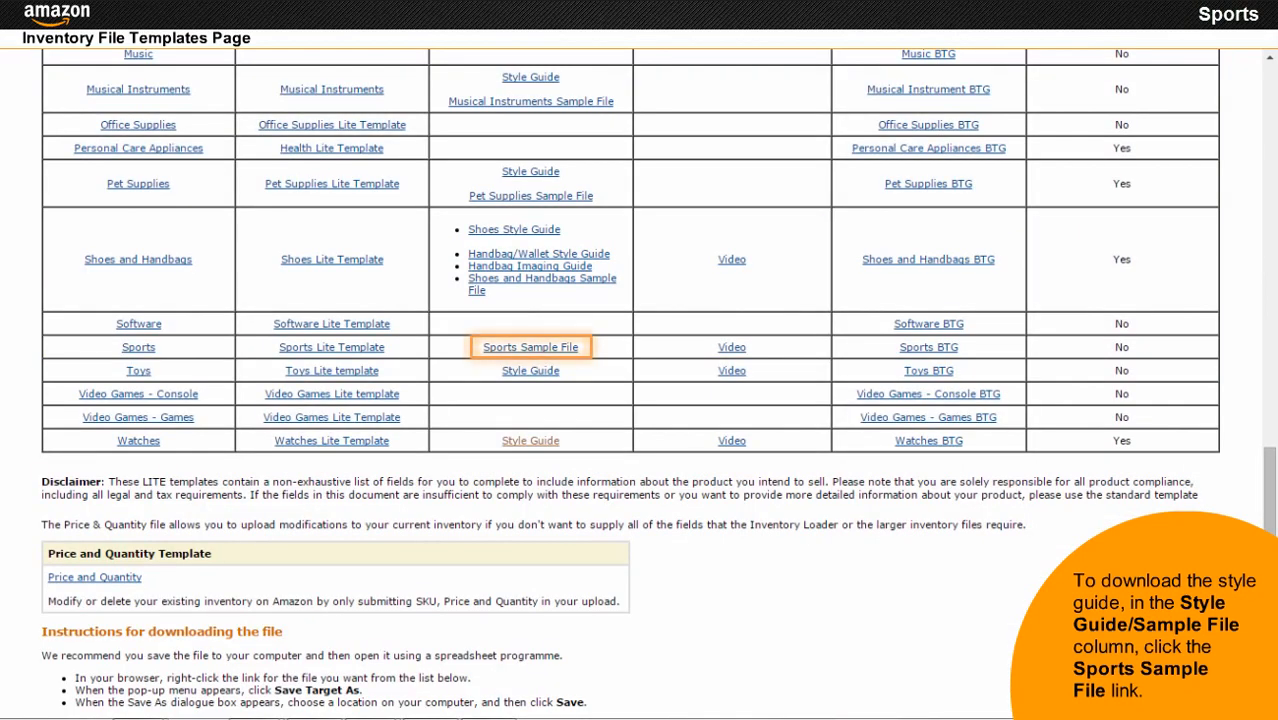
- Open the Sports Sample File from the templates page and review its title and bullet point rules for fitness and cricket products
{"action": "left_click", "coordinate": [533, 348]}
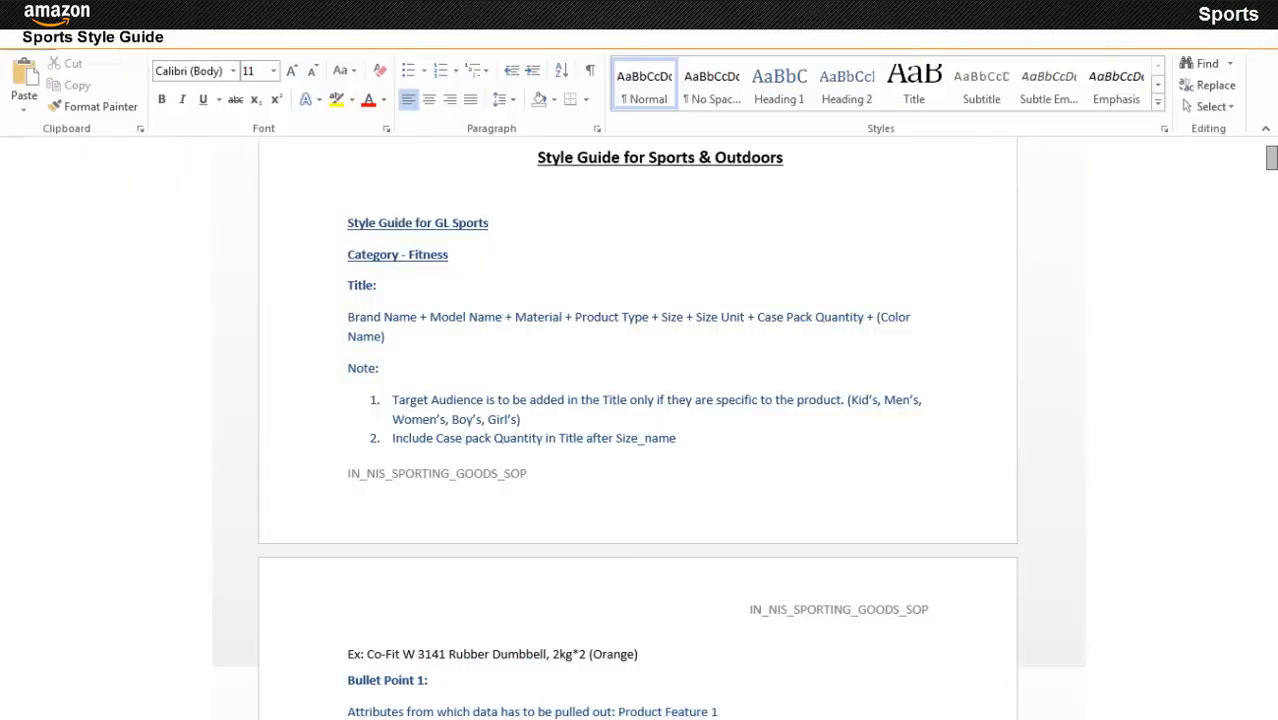
{"action": "scroll", "coordinate": [638, 428], "scroll_direction": "down", "scroll_amount": 3}
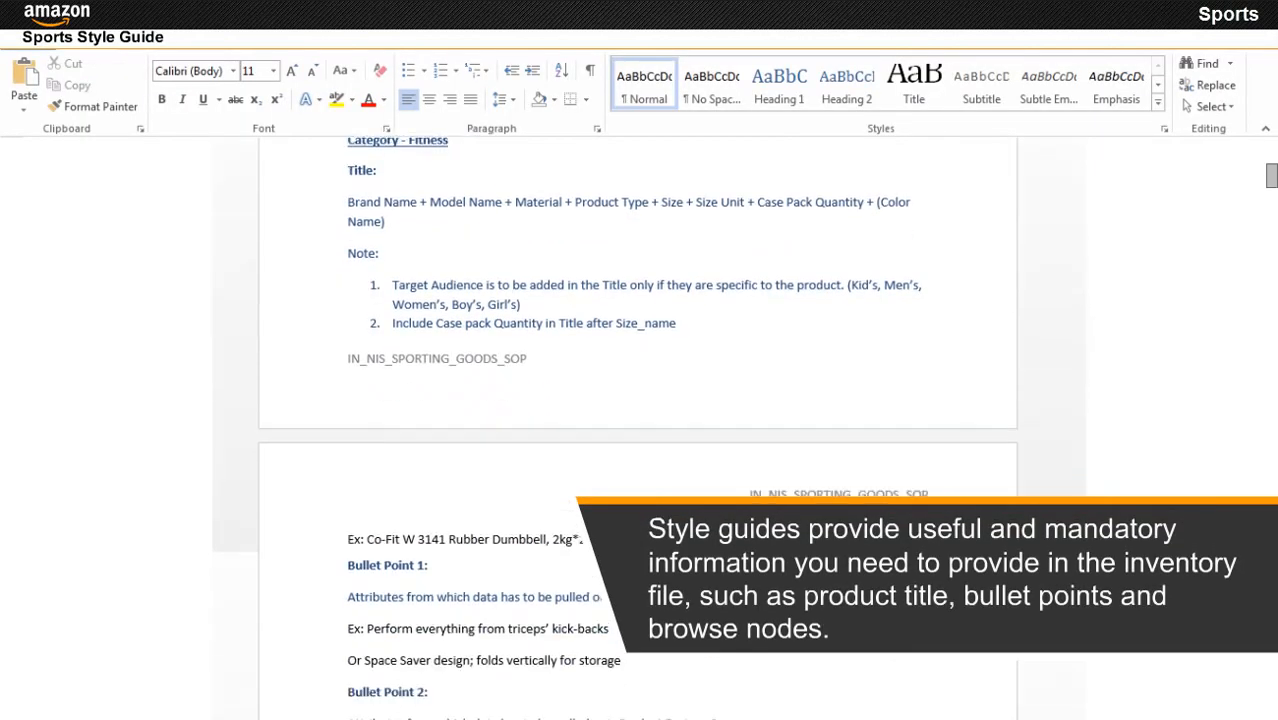
{"action": "scroll", "coordinate": [638, 430], "scroll_direction": "down", "scroll_amount": 13}
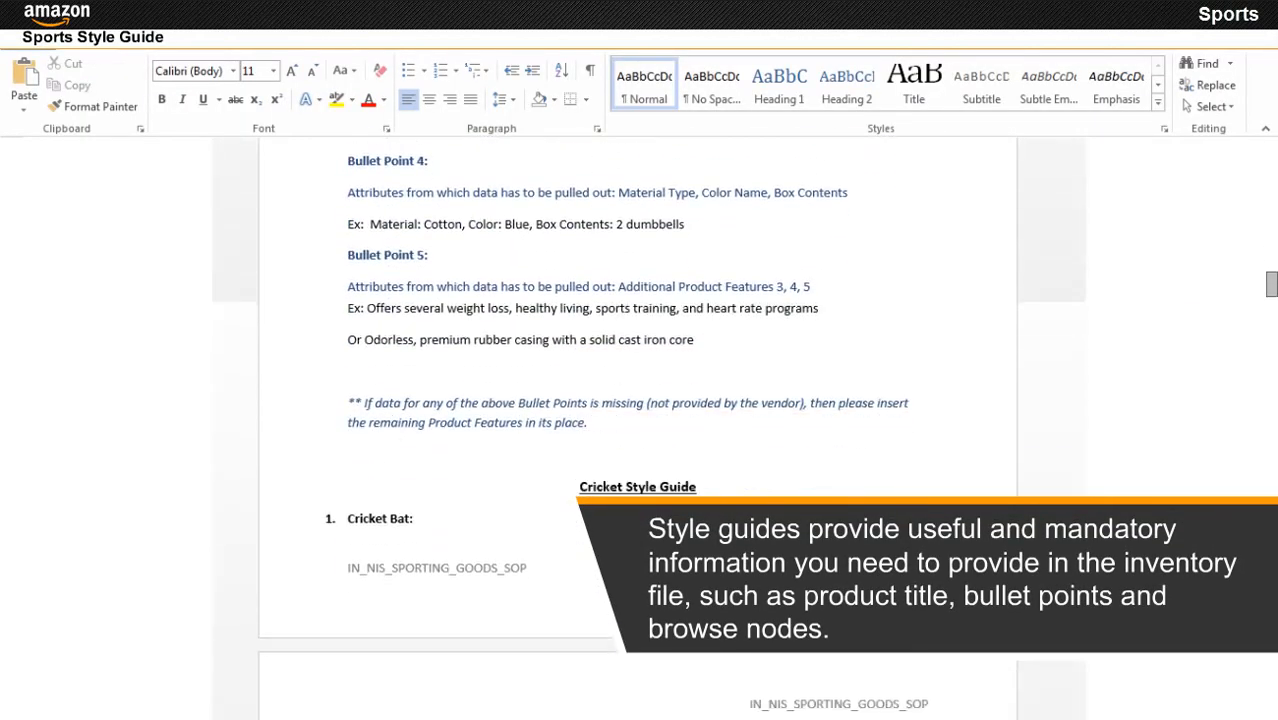
{"action": "scroll", "coordinate": [638, 430], "scroll_direction": "down", "scroll_amount": 15}
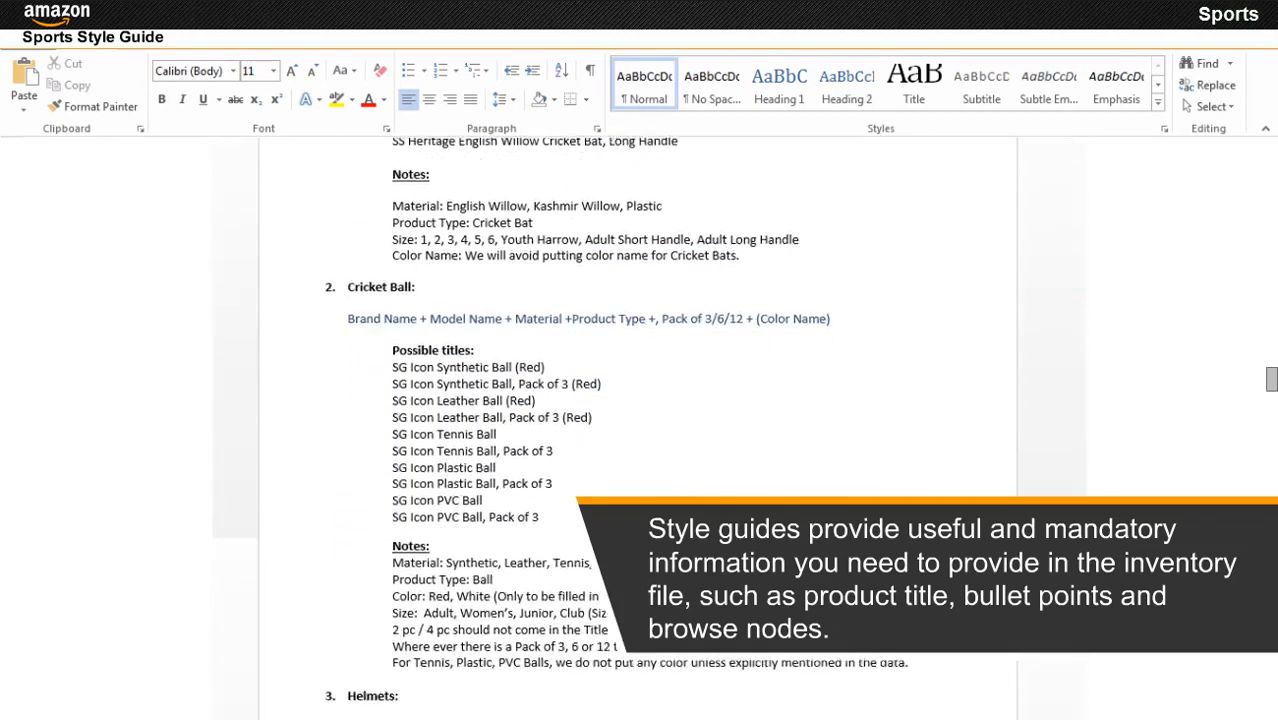
{"action": "scroll", "coordinate": [638, 430], "scroll_direction": "down", "scroll_amount": 12}
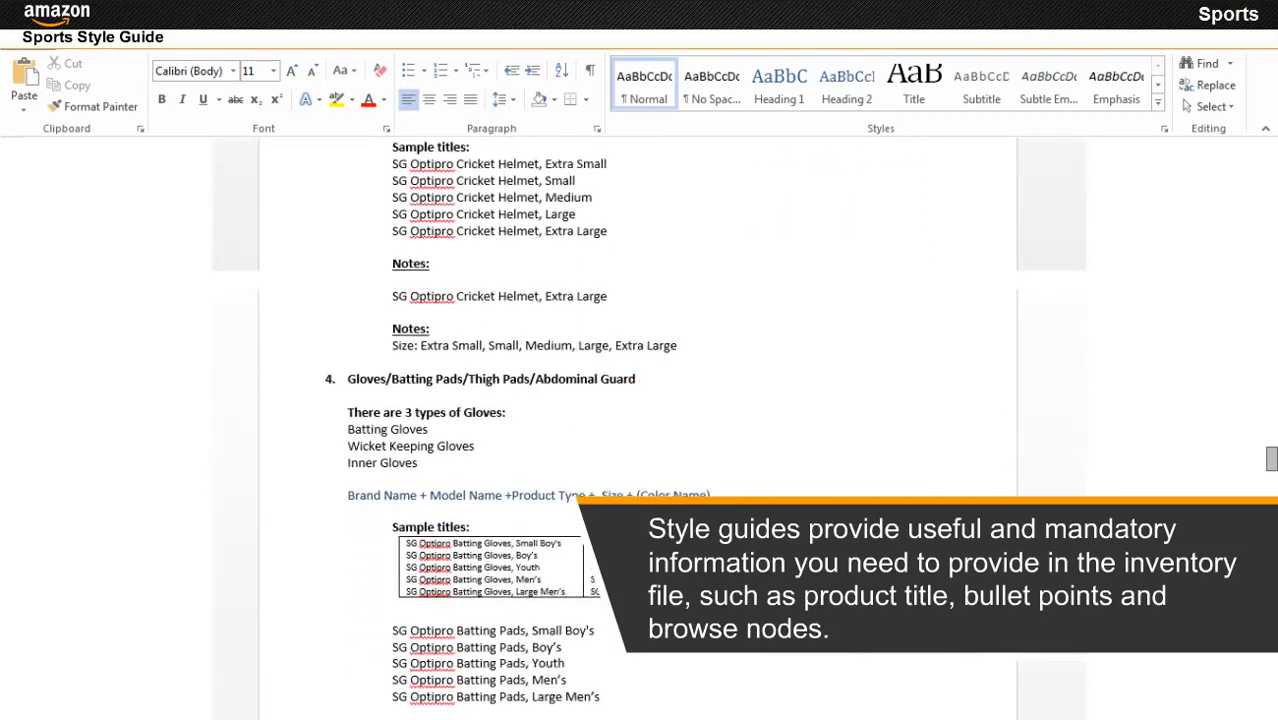
{"action": "scroll", "coordinate": [638, 430], "scroll_direction": "down", "scroll_amount": 12}
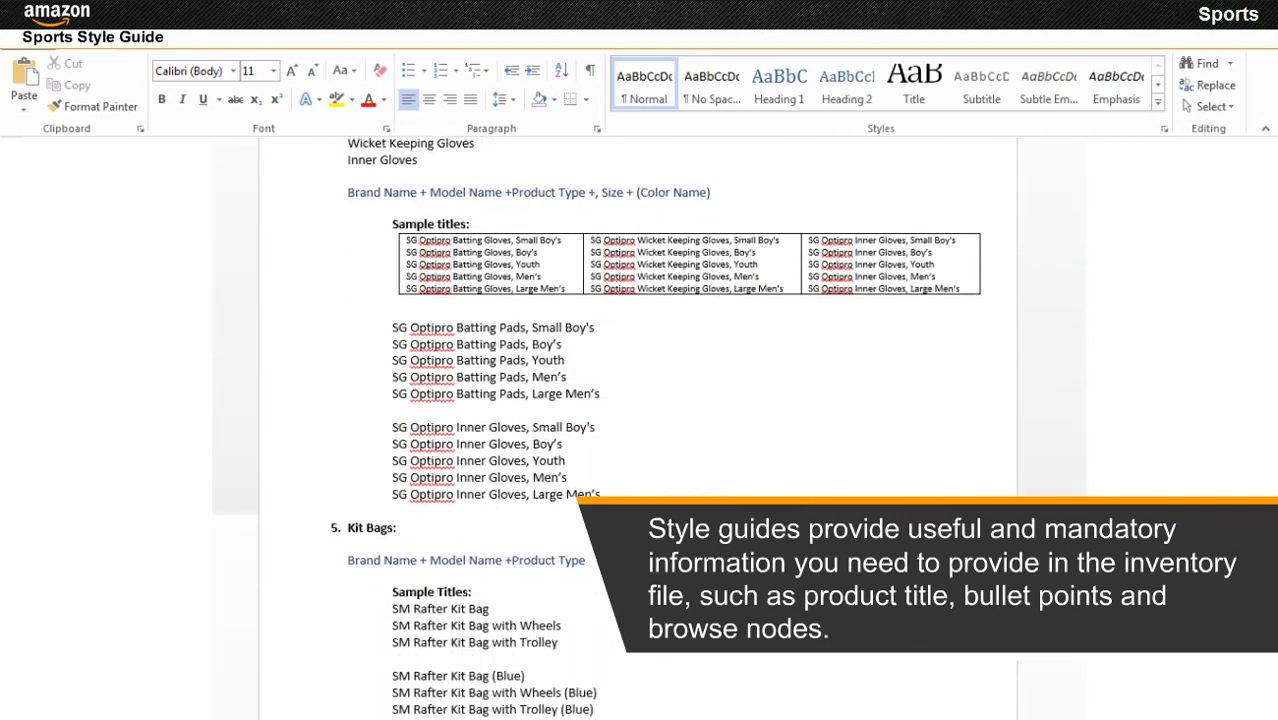
{"action": "scroll", "coordinate": [638, 430], "scroll_direction": "down", "scroll_amount": 7}
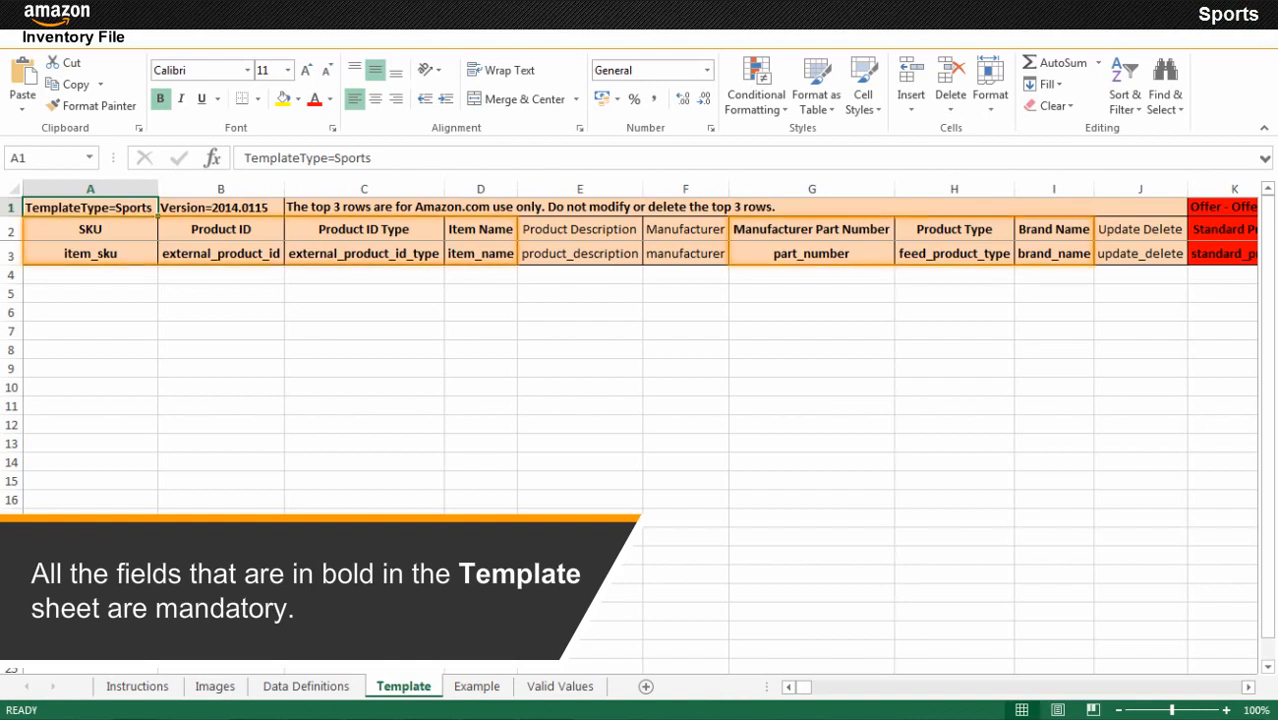
{"action": "left_click", "coordinate": [90, 275]}
{"action": "type", "text": "CCT576"}
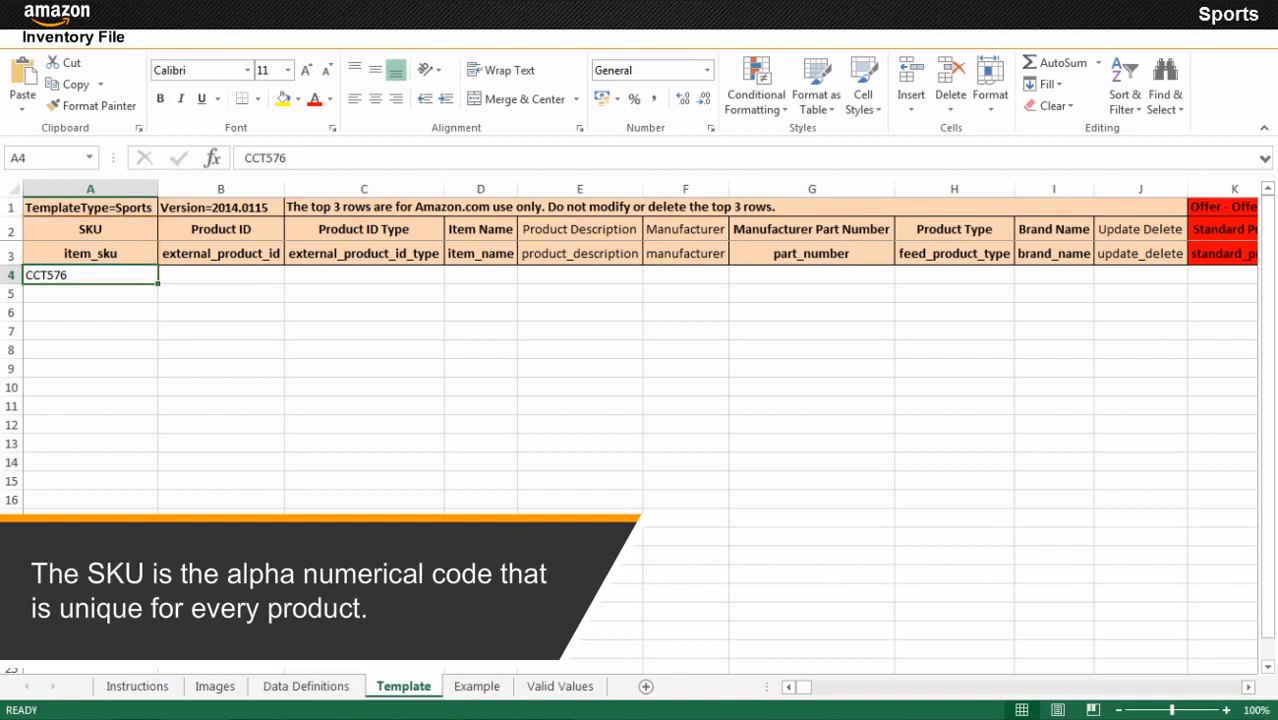
{"action": "left_click", "coordinate": [220, 275]}
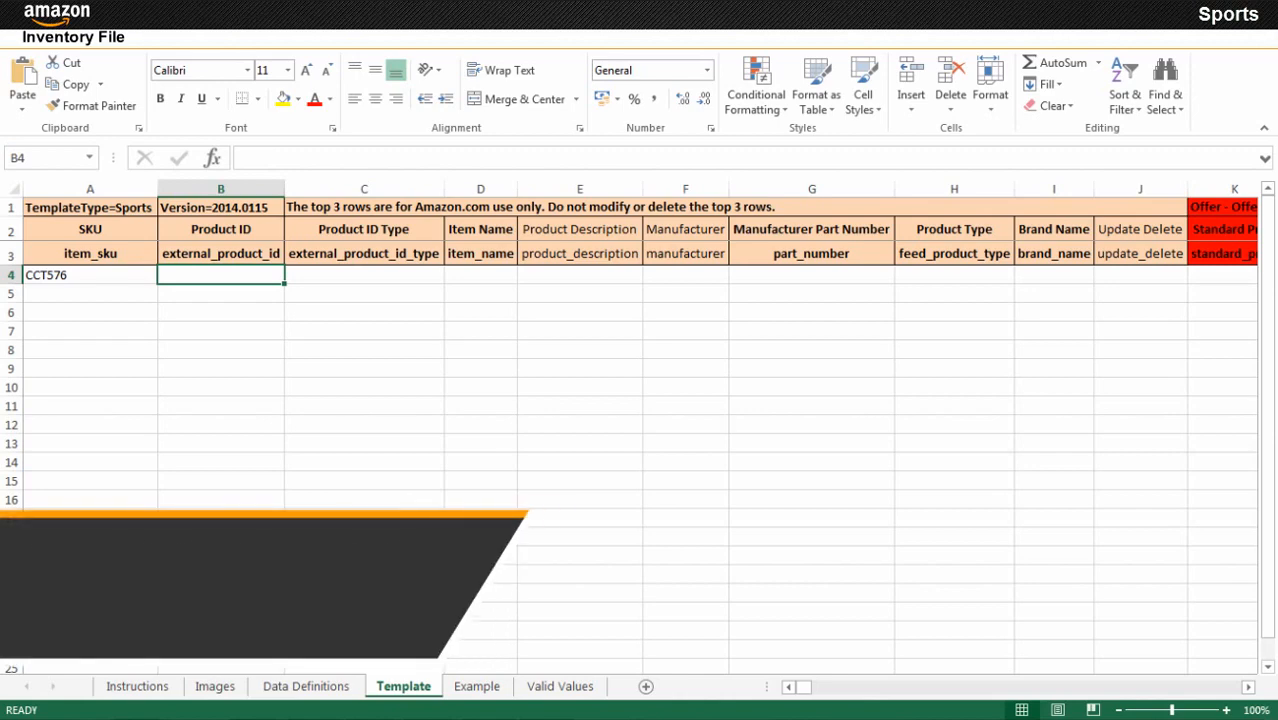
{"action": "type", "text": "89078954"}
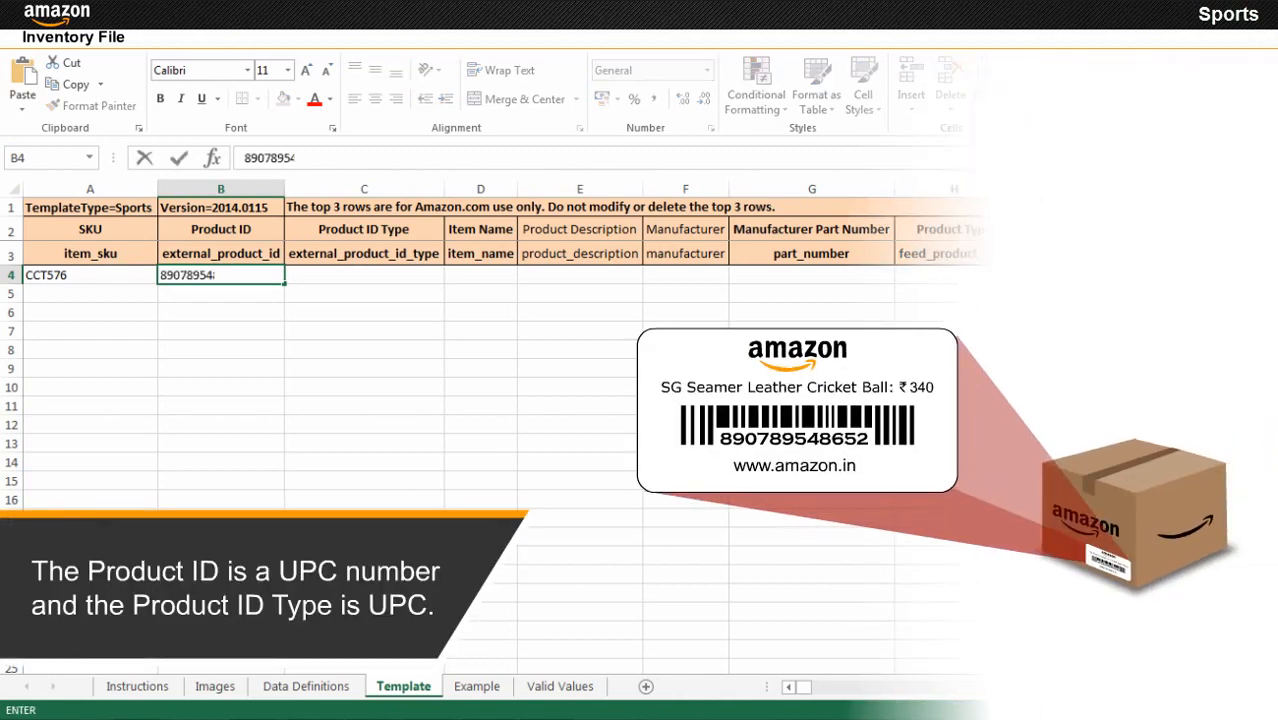
{"action": "type", "text": "8652"}
- Set the Product ID Type in row 4 to UPC
{"action": "key", "text": "Tab"}
{"action": "key", "text": "alt+Down"}
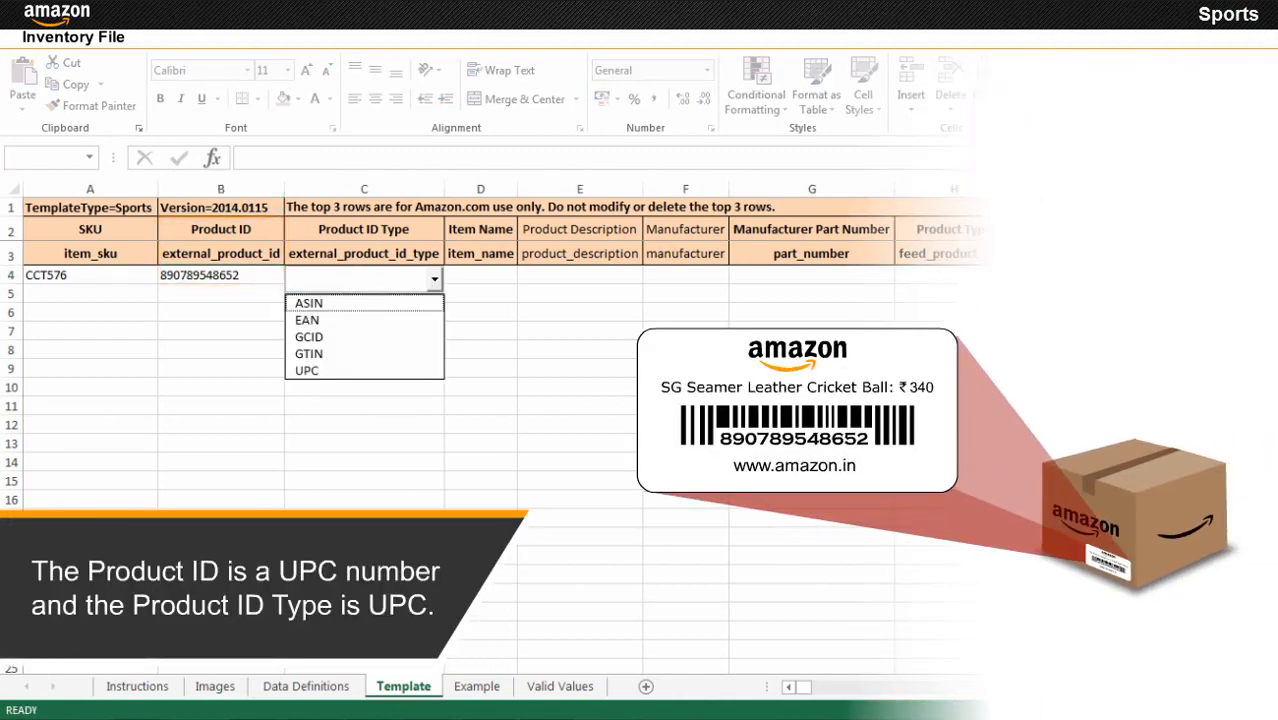
{"action": "left_click", "coordinate": [364, 371]}
{"action": "key", "text": "Return"}
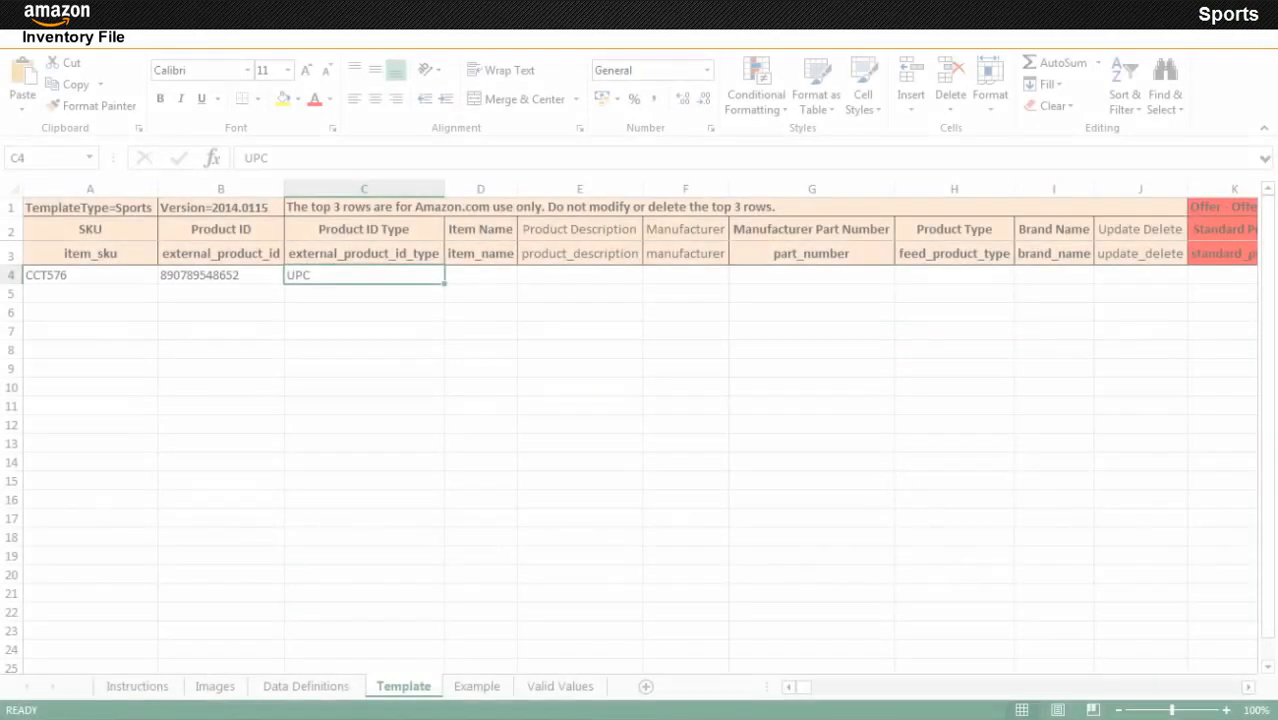
- Enter "SG Seamer Leather Cricket Ball" as the Item Name in row 4
{"action": "left_click", "coordinate": [481, 275]}
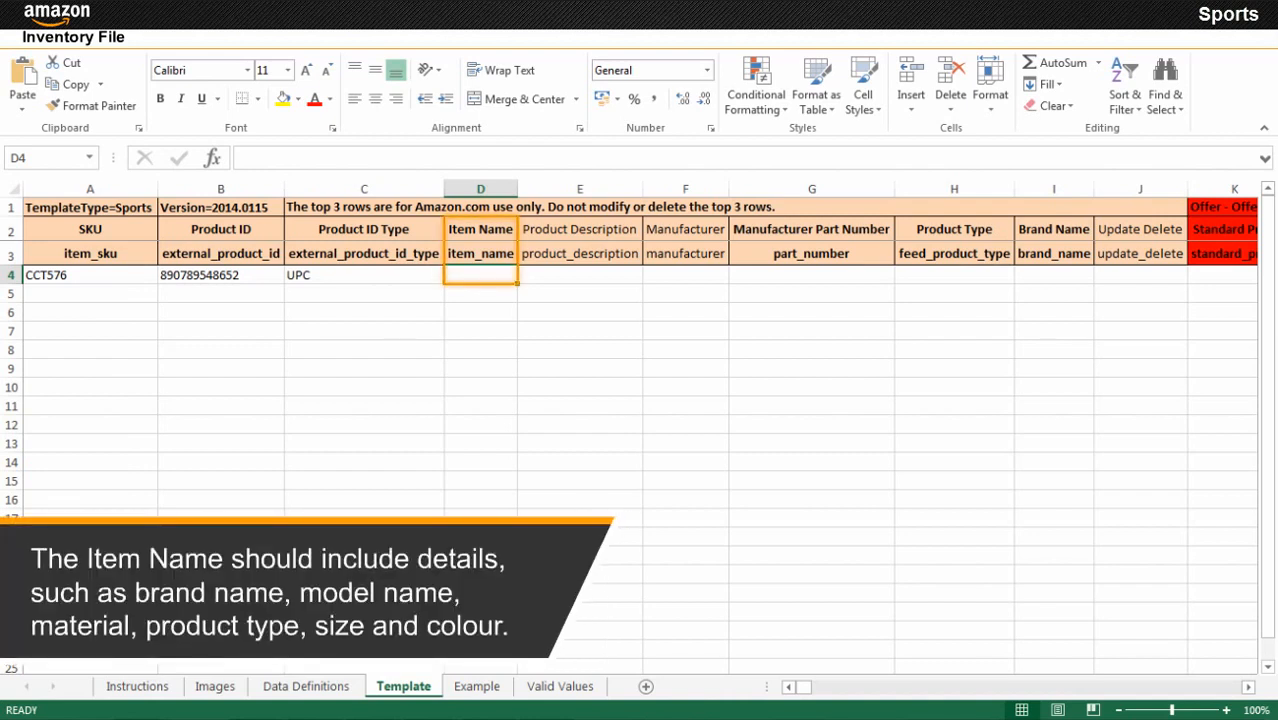
{"action": "type", "text": "SG Seamer Leather Cricket Ball"}
{"action": "key", "text": "ctrl+Return"}
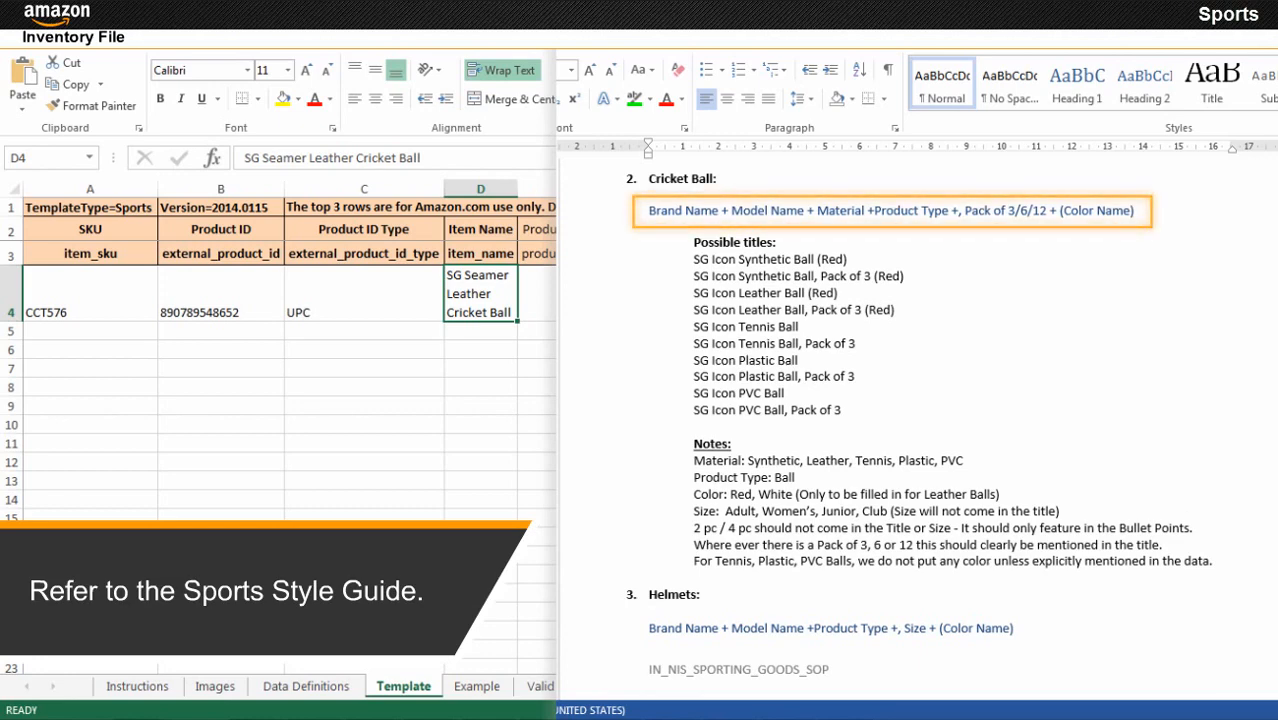
- Enter the listing's product description in row 4, from "The Seamer is a good quality two-piece cricket ball" to "ideally suited for club and school matches."
{"action": "left_click", "coordinate": [580, 294]}
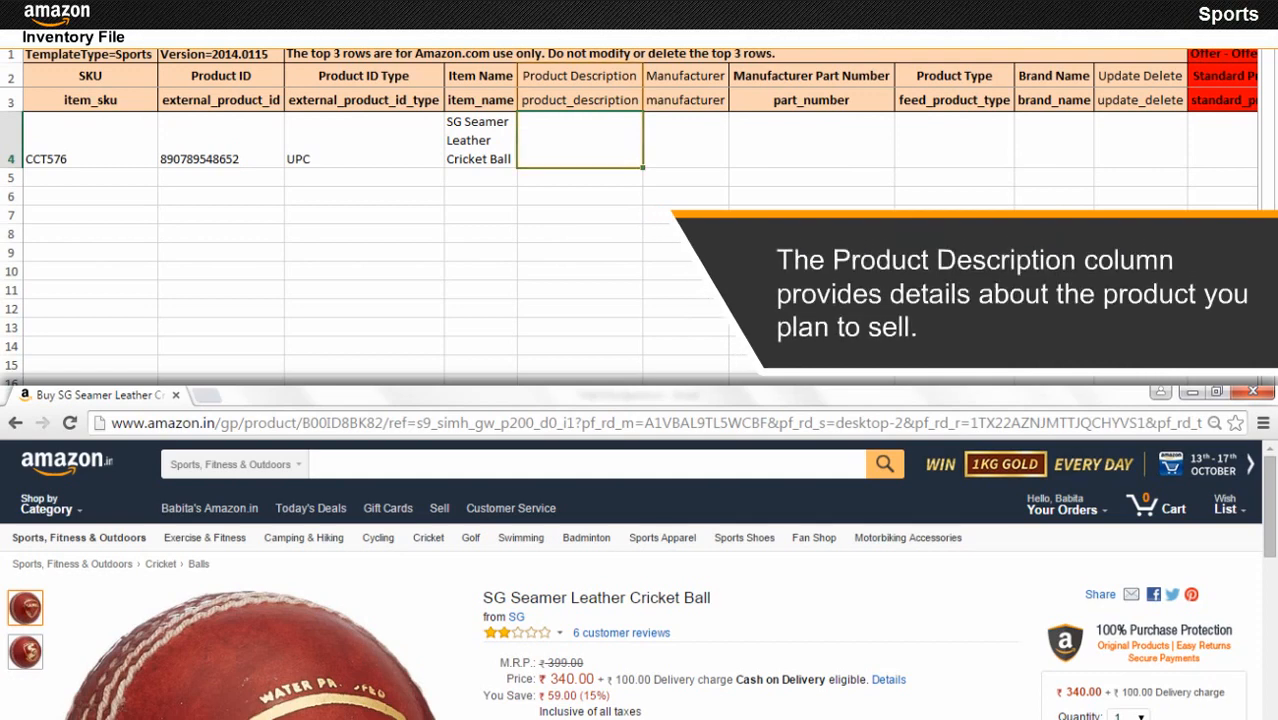
{"action": "type", "text": "The Seamer is a good quality two-piece cricket ball made from good quality alum tanned leather. The Seamer i"}
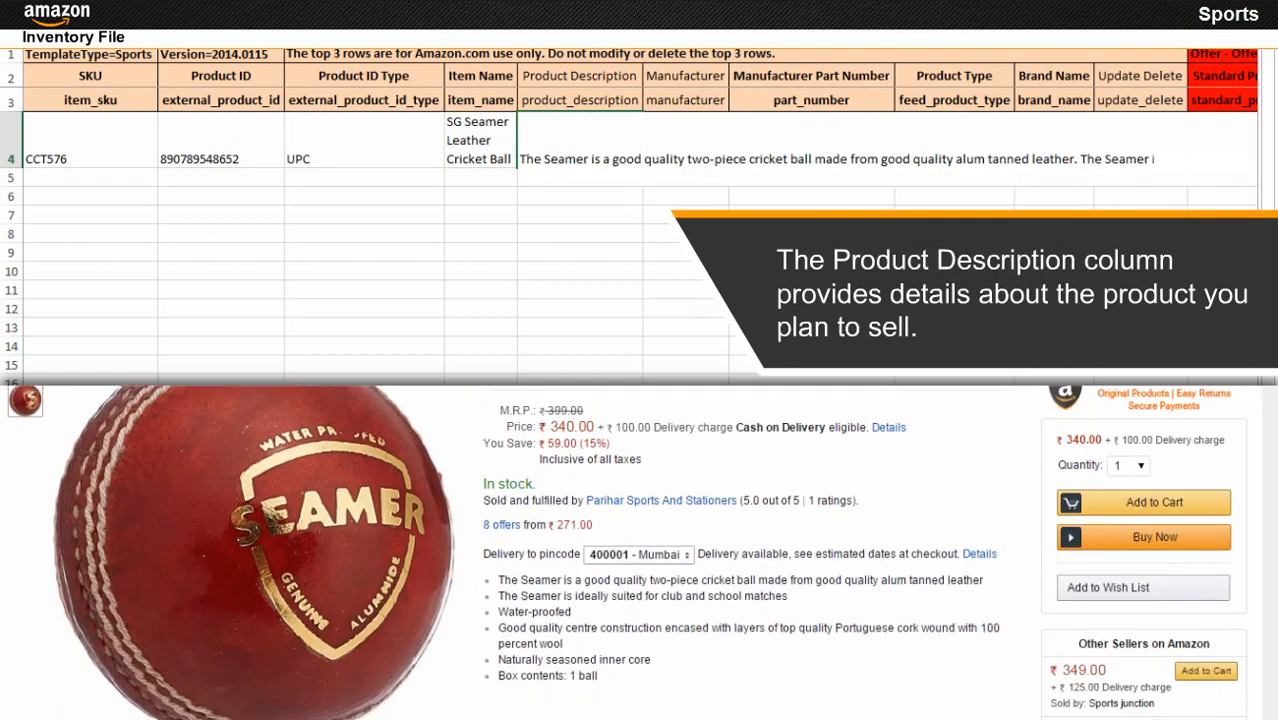
{"action": "type", "text": "s ideally suited for club and school matches."}
{"action": "key", "text": "ctrl+Return"}
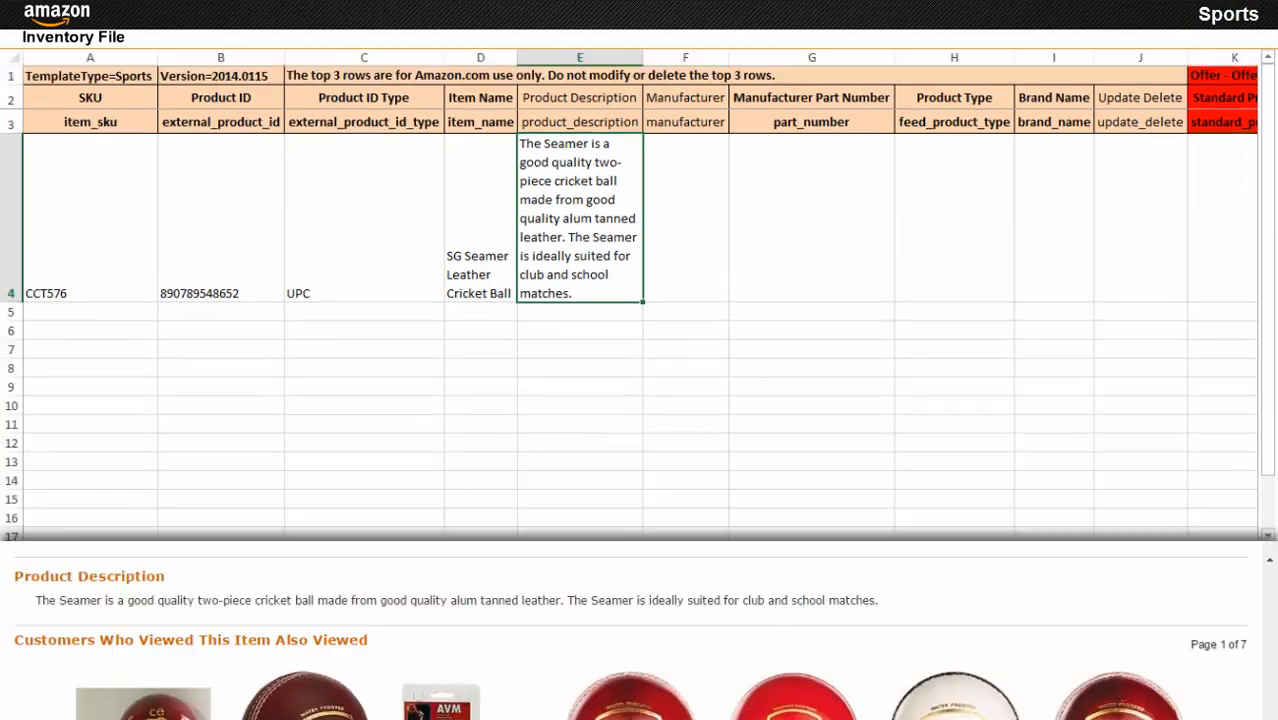
- Enter SG as the Manufacturer and SG 23456 as the Manufacturer Part Number in row 4
{"action": "left_click", "coordinate": [685, 196]}
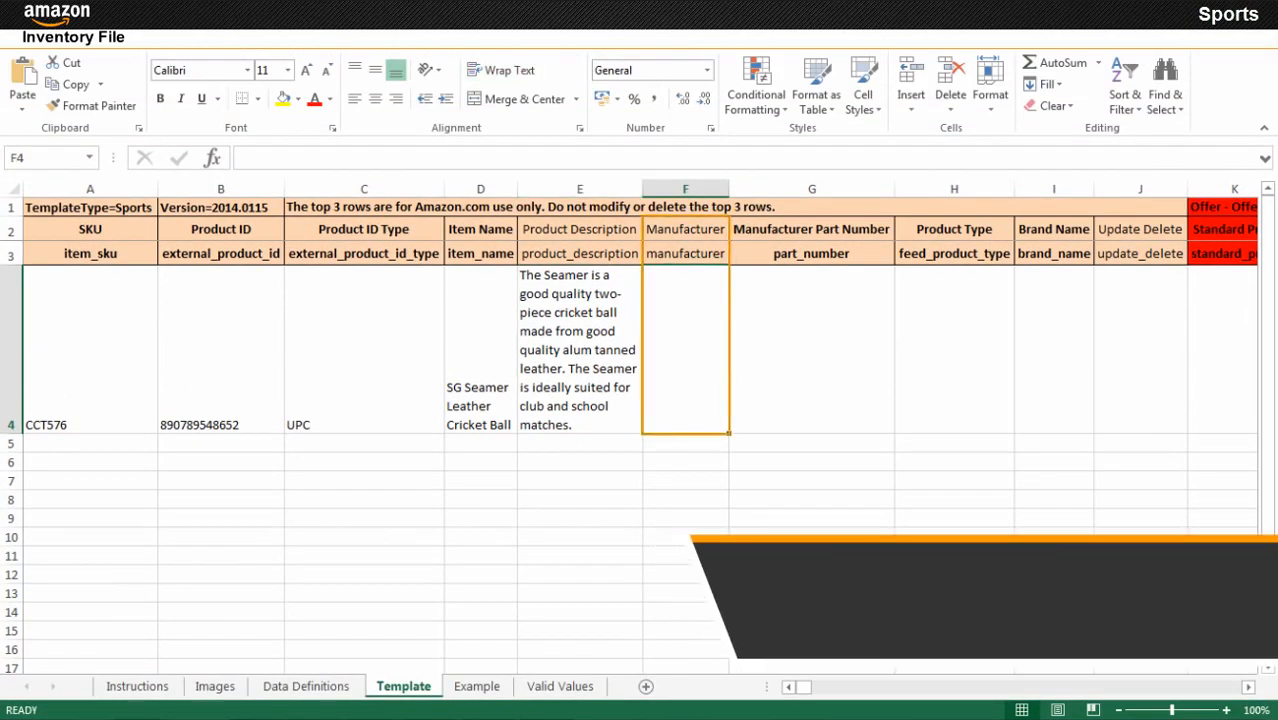
{"action": "type", "text": "SG"}
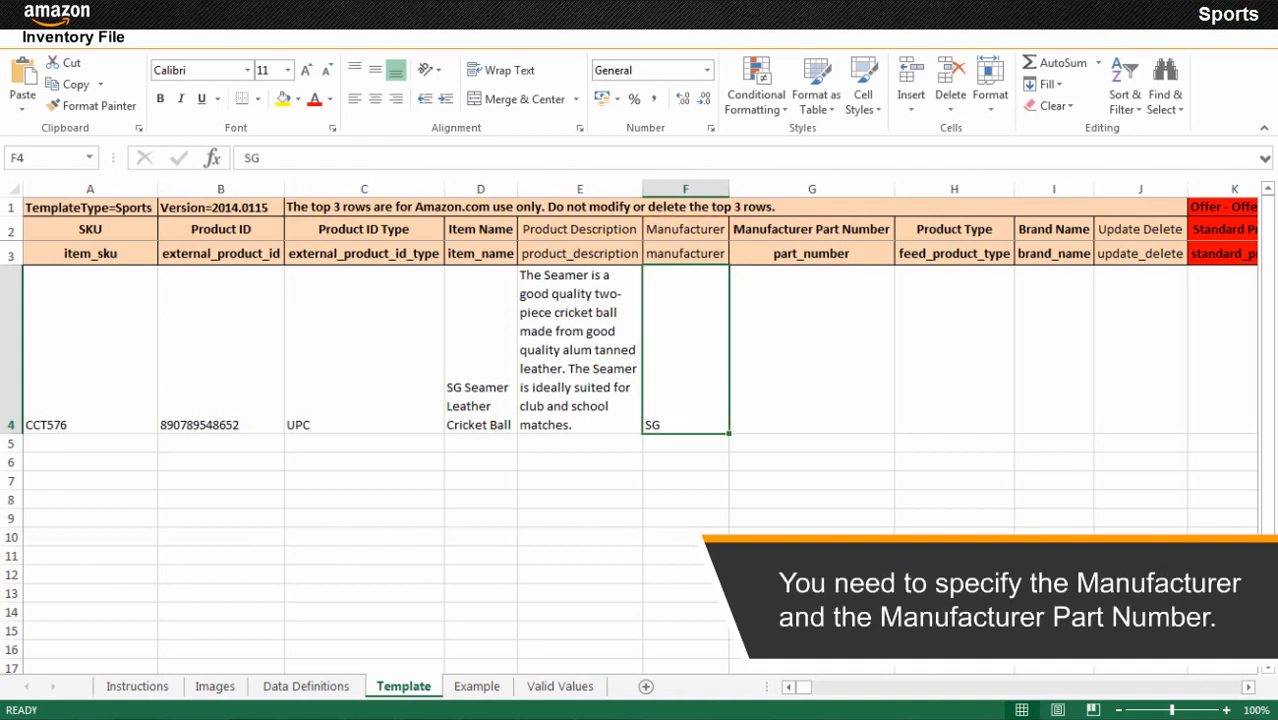
{"action": "left_click", "coordinate": [811, 349]}
{"action": "type", "text": "SG 23456"}
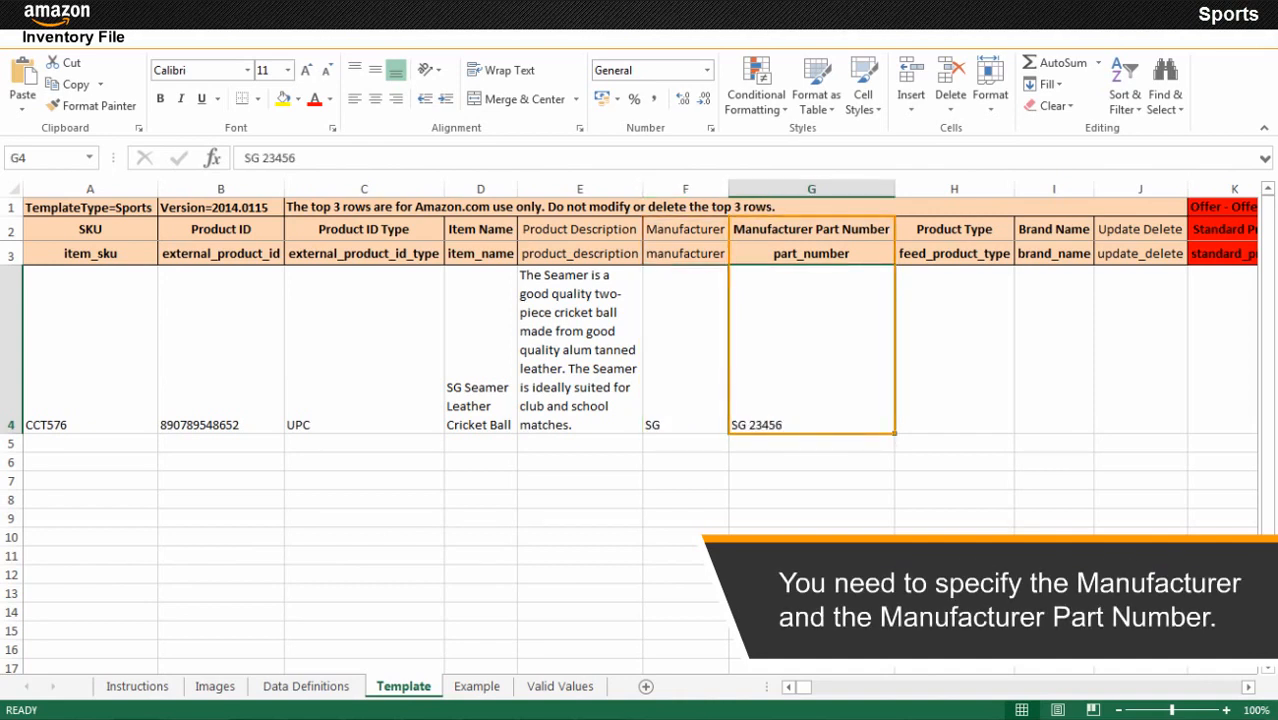
- Set the Product Type in row 4 to SportingGoods and enter SG as the Brand Name
{"action": "left_click", "coordinate": [954, 349]}
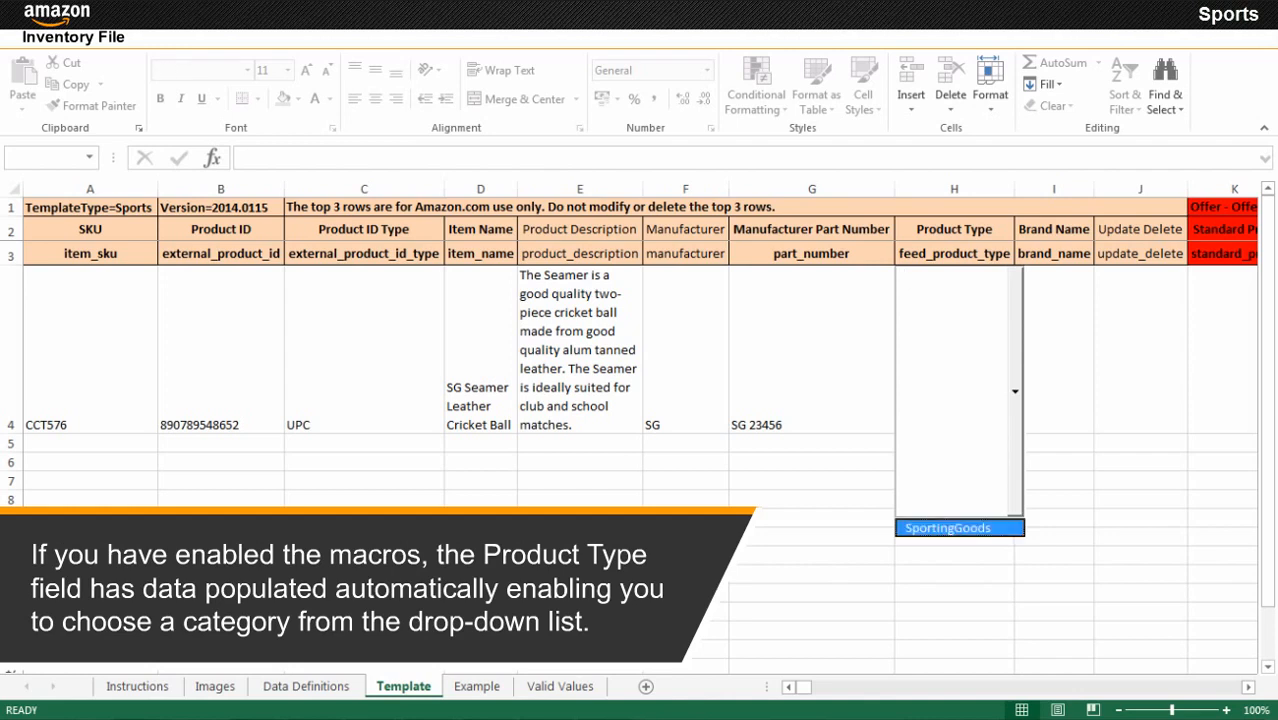
{"action": "left_click", "coordinate": [948, 528]}
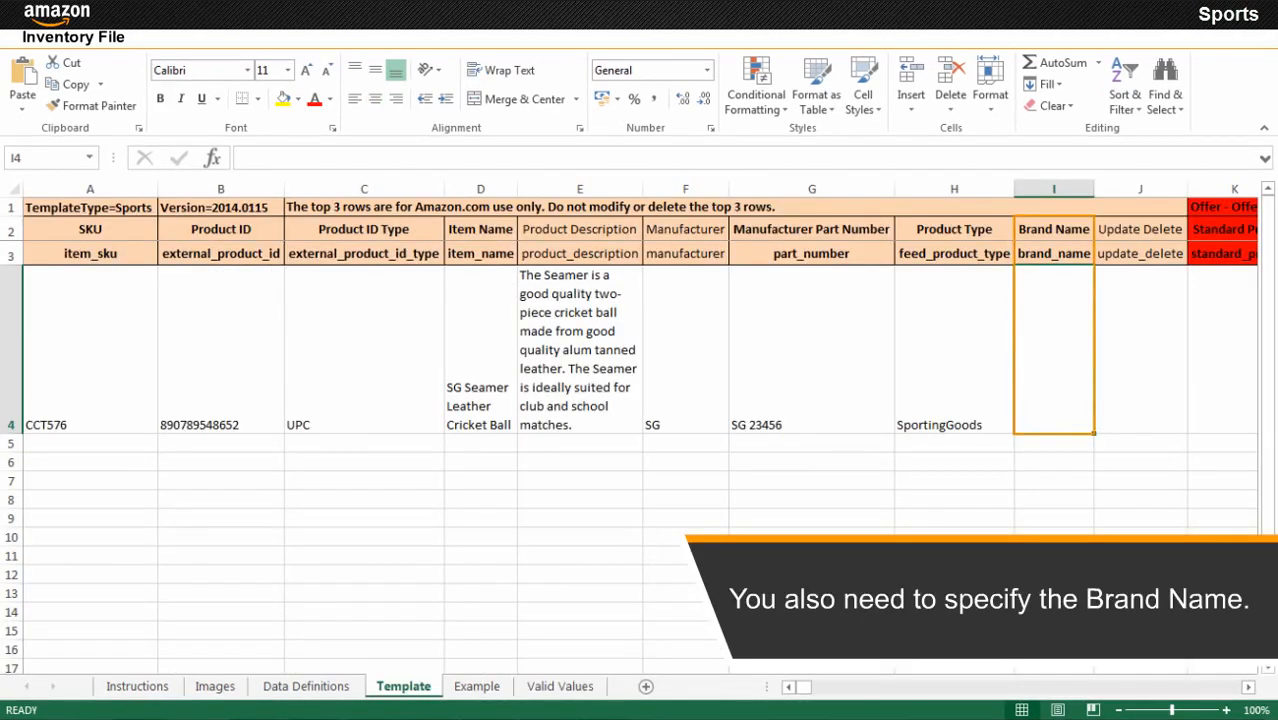
{"action": "type", "text": "SG"}
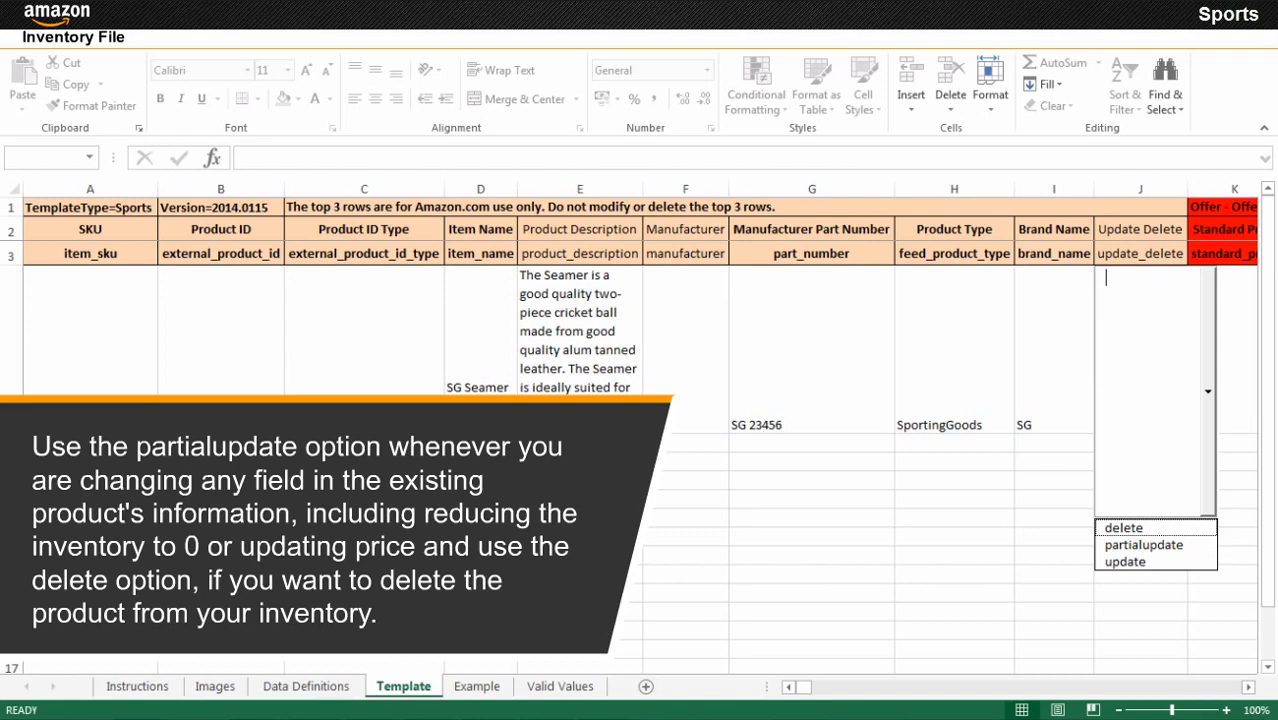
- Set Update Delete to update and Item Condition to New in row 4
{"action": "key", "text": "Down"}
{"action": "key", "text": "Down"}
{"action": "key", "text": "Return"}
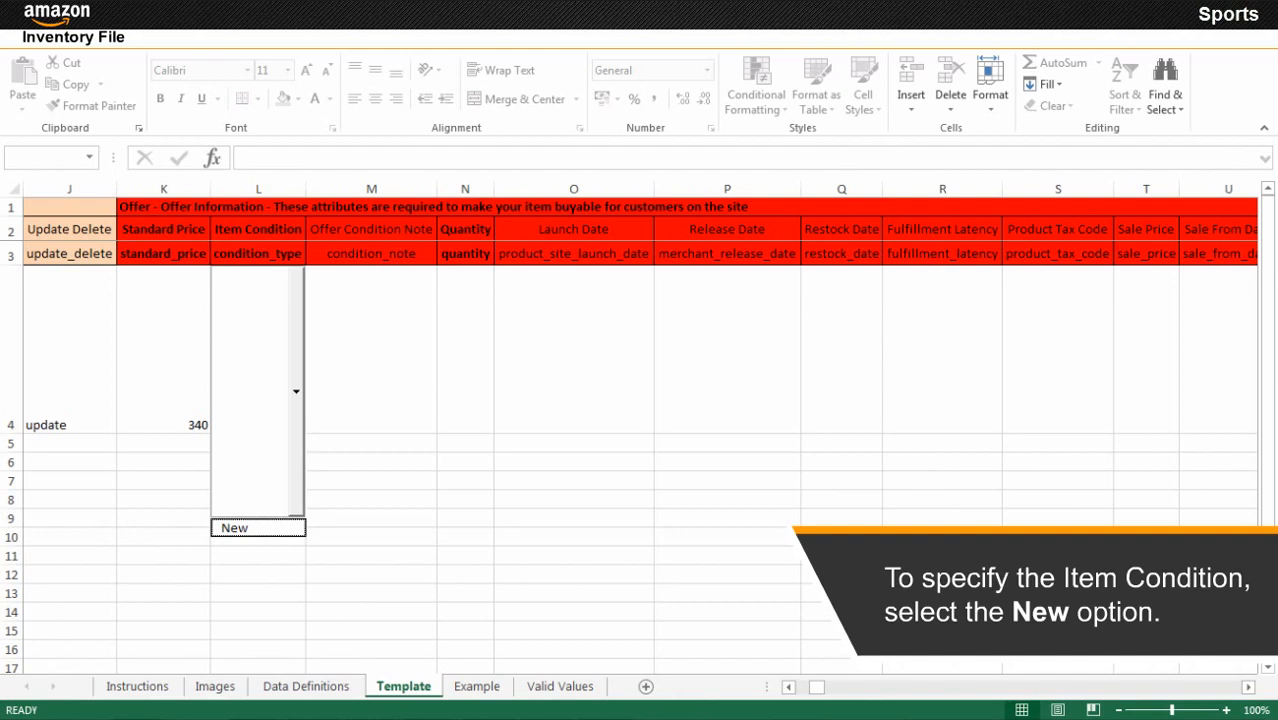
{"action": "left_click", "coordinate": [257, 528]}
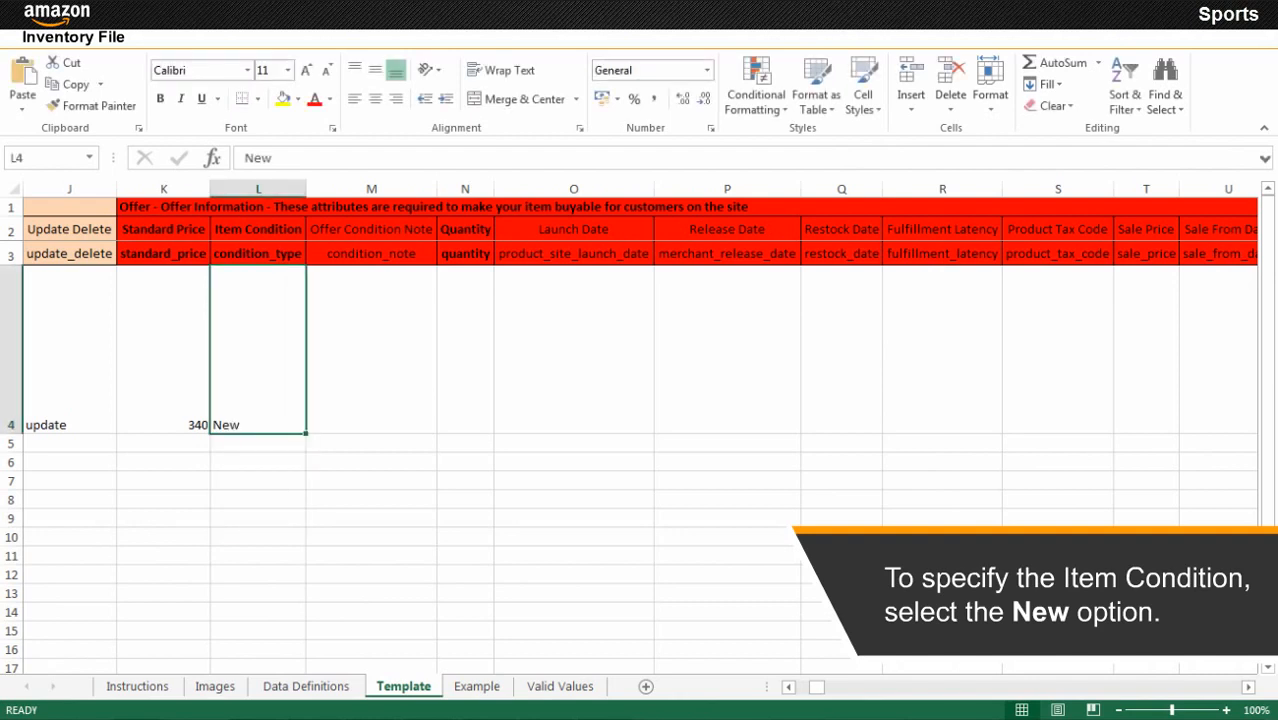
- Enter a Quantity of 100 and a Package Quantity of 1 in row 4
{"action": "left_click", "coordinate": [465, 350]}
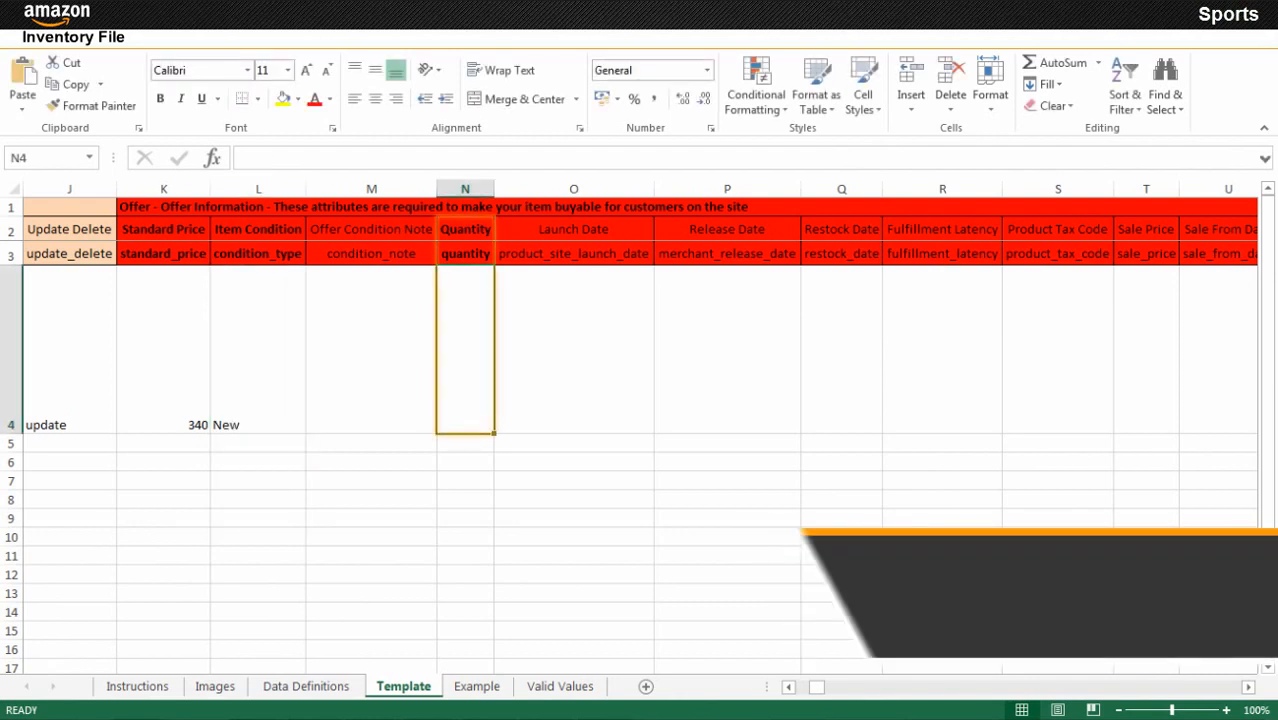
{"action": "type", "text": "100"}
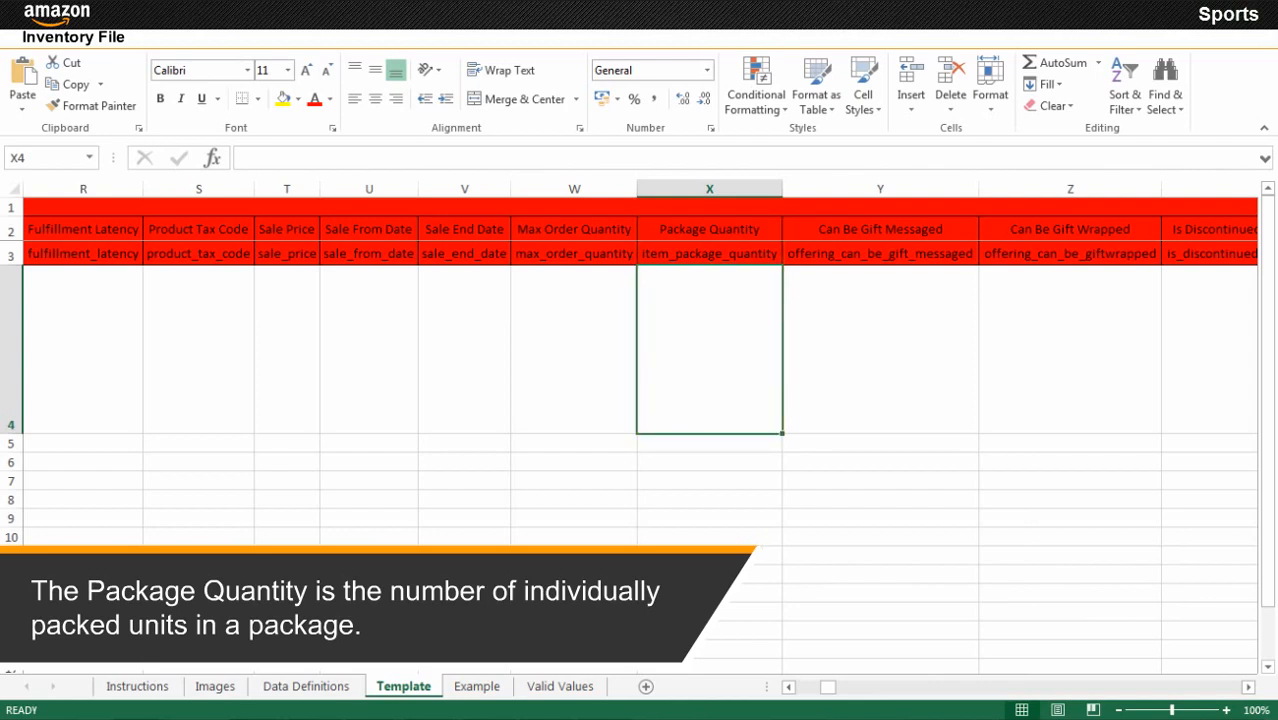
{"action": "type", "text": "1"}
{"action": "key", "text": "ctrl+Return"}
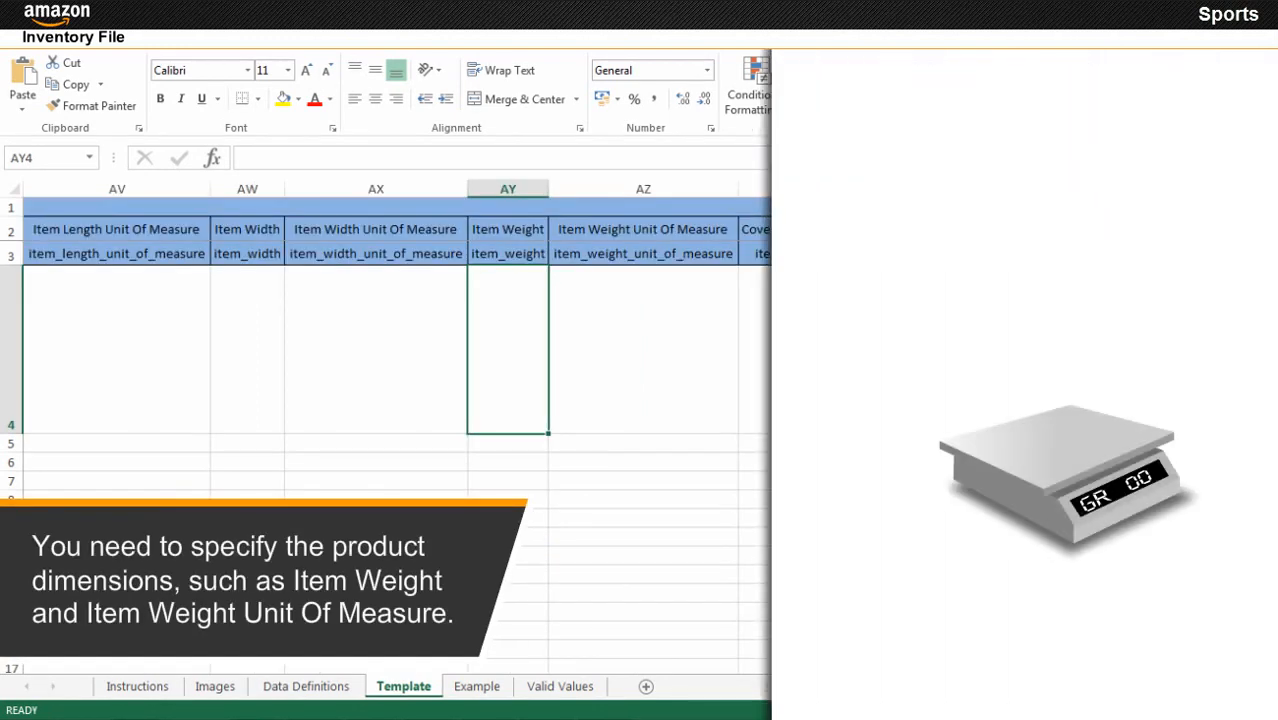
- Enter an Item Weight of 160 in row 4 and choose its Item Weight Unit Of Measure
{"action": "type", "text": "160"}
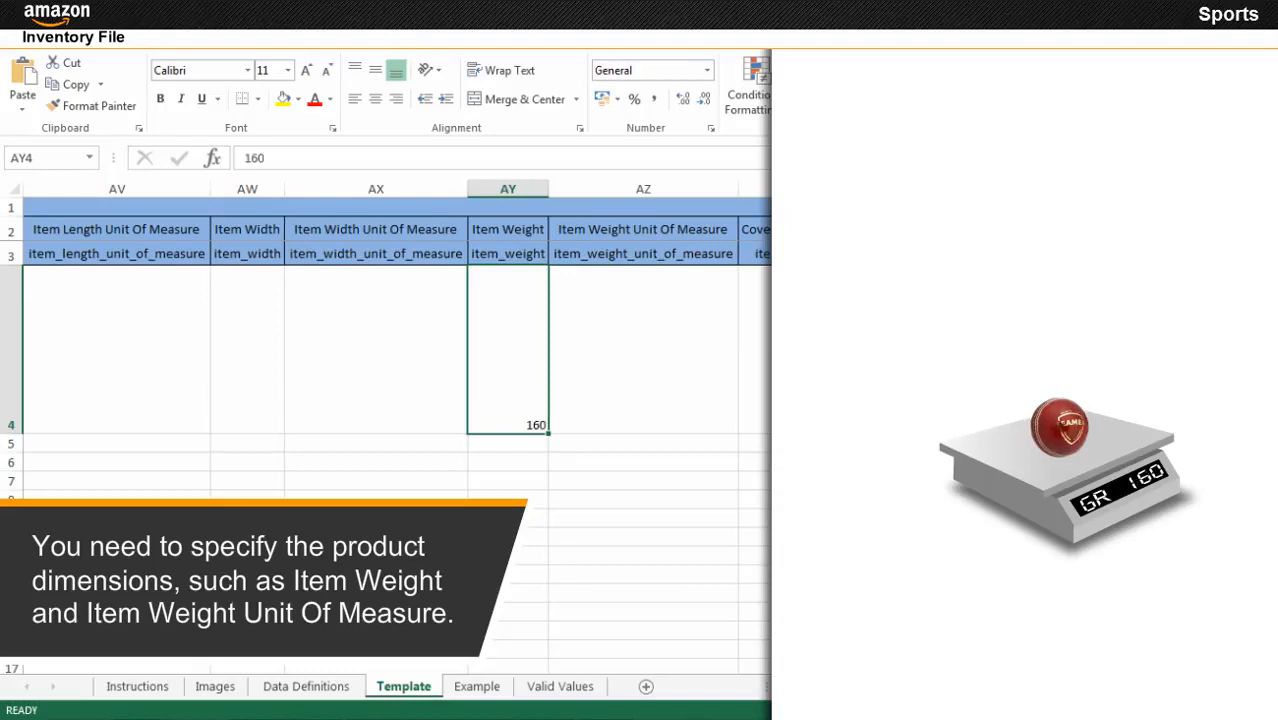
{"action": "left_click", "coordinate": [643, 350]}
{"action": "left_click", "coordinate": [568, 528]}
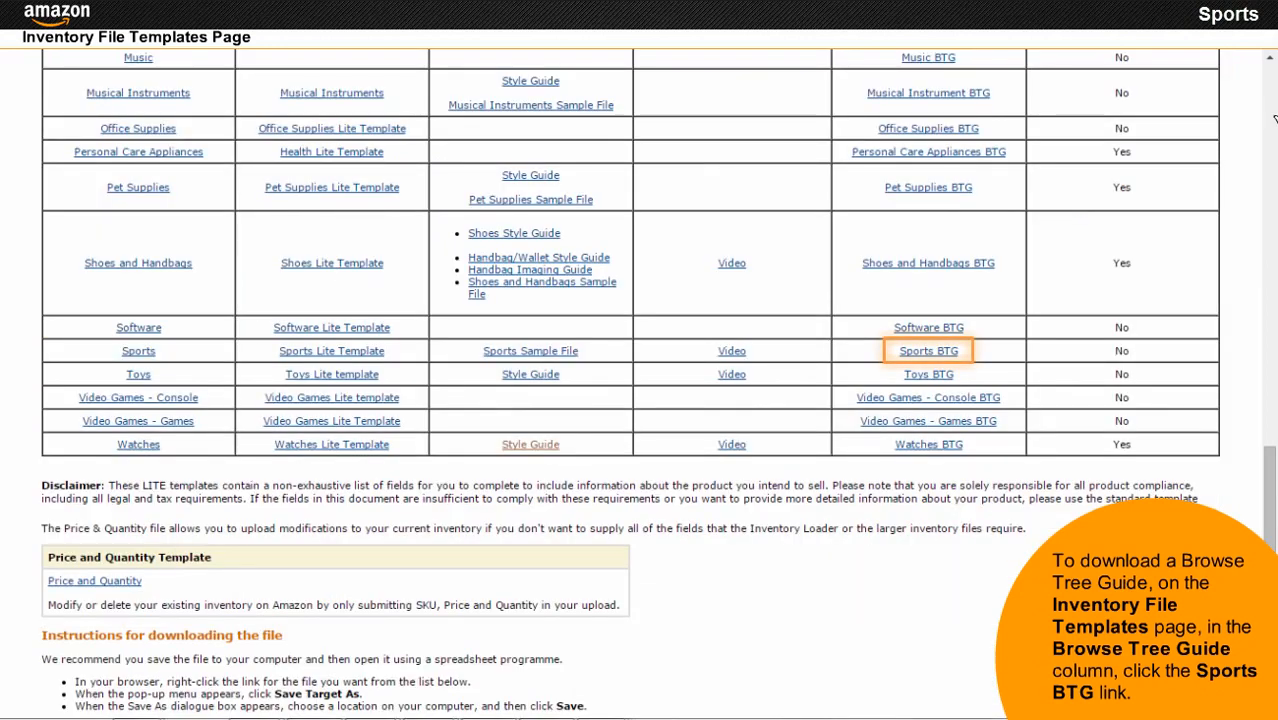
- Download the Sports Browse Tree Guide from the Inventory File Templates page and filter its Node Path column by "Balls"
{"action": "left_click", "coordinate": [928, 351]}
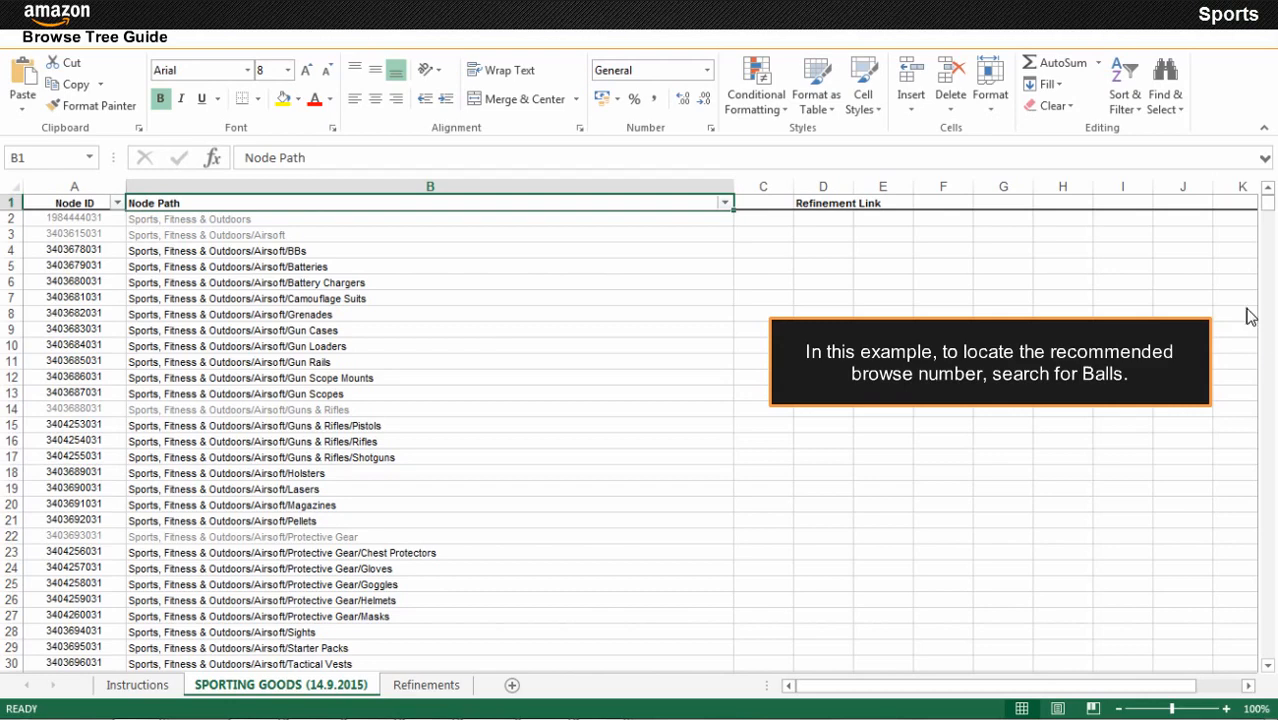
{"action": "left_click", "coordinate": [725, 204]}
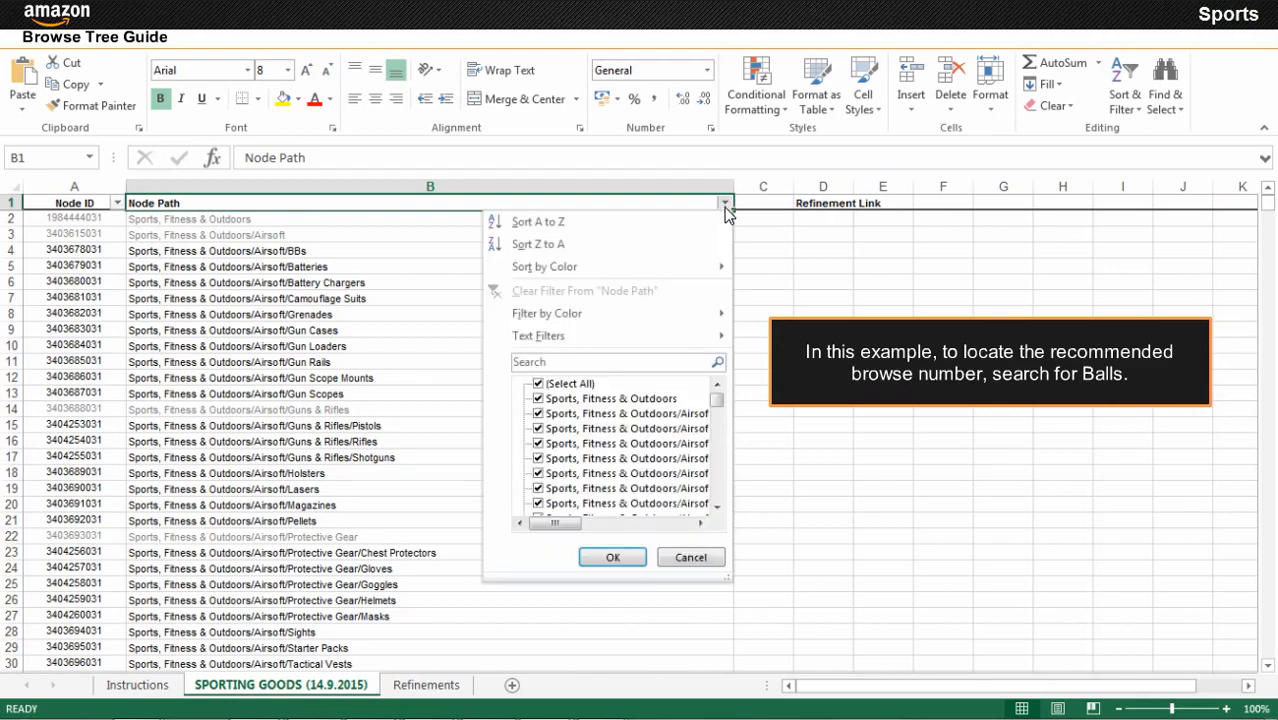
{"action": "type", "text": "Balls"}
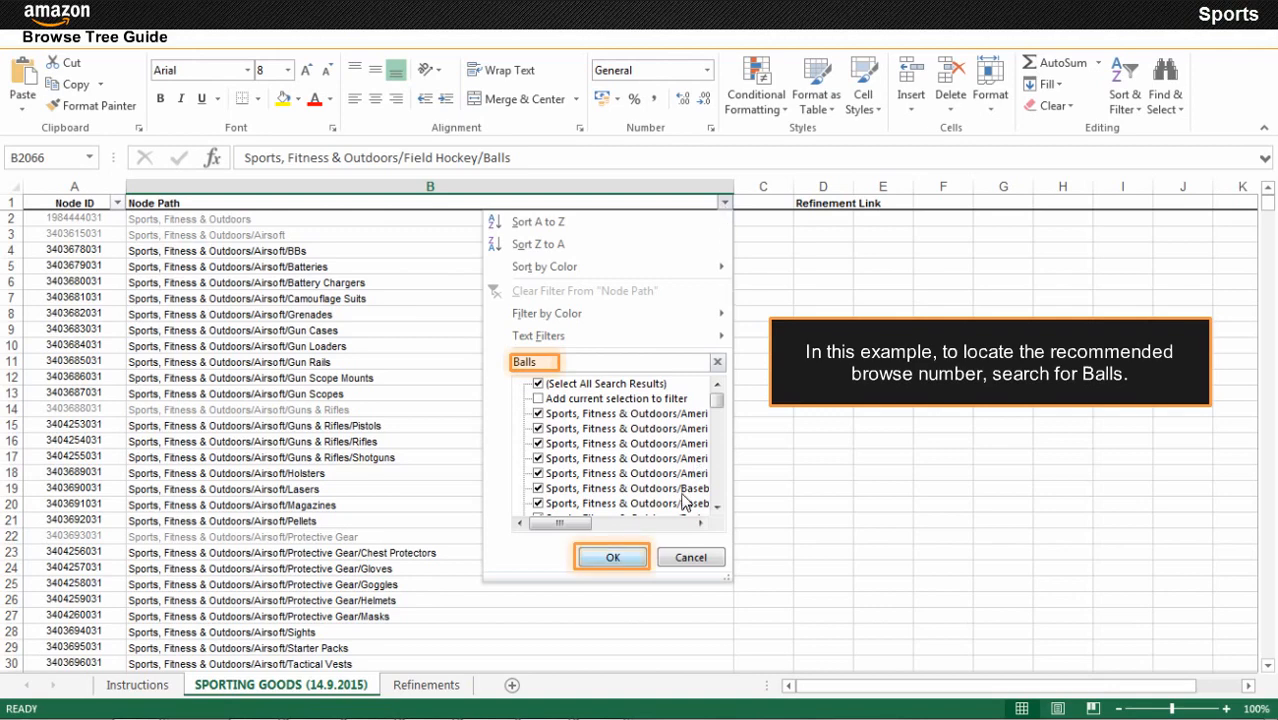
{"action": "left_click", "coordinate": [621, 558]}
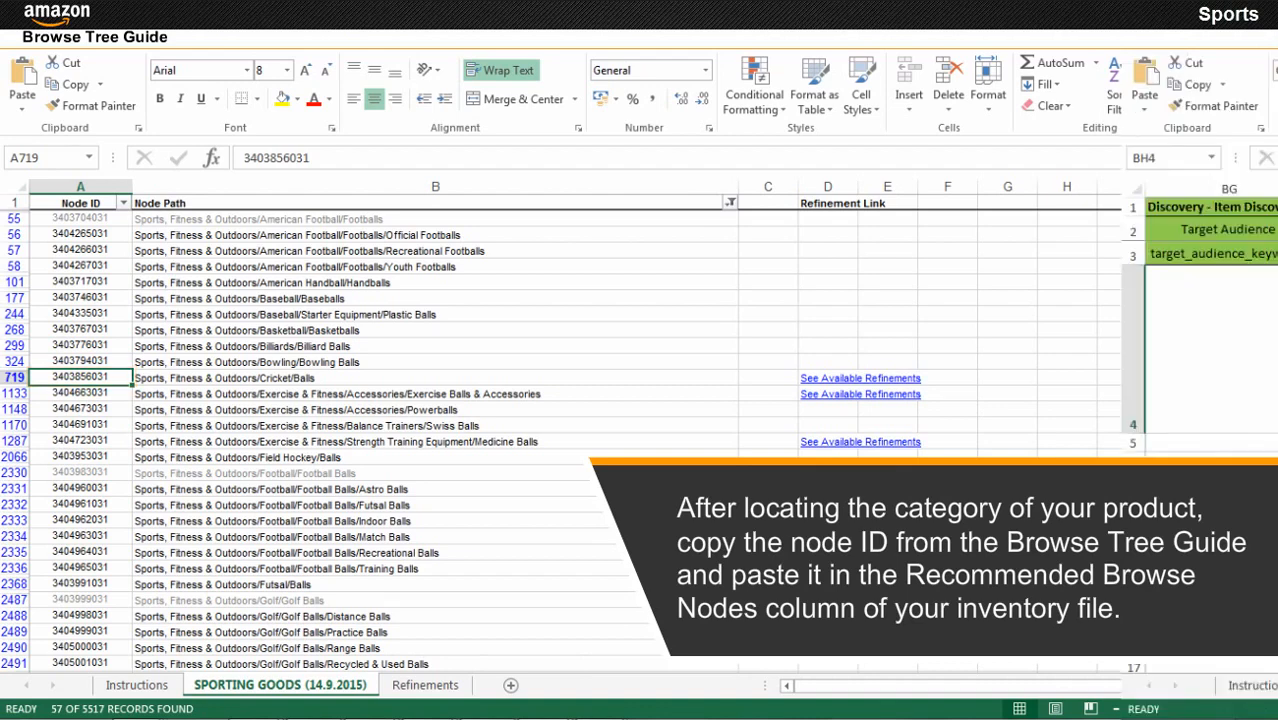
{"action": "key", "text": "ctrl+v"}
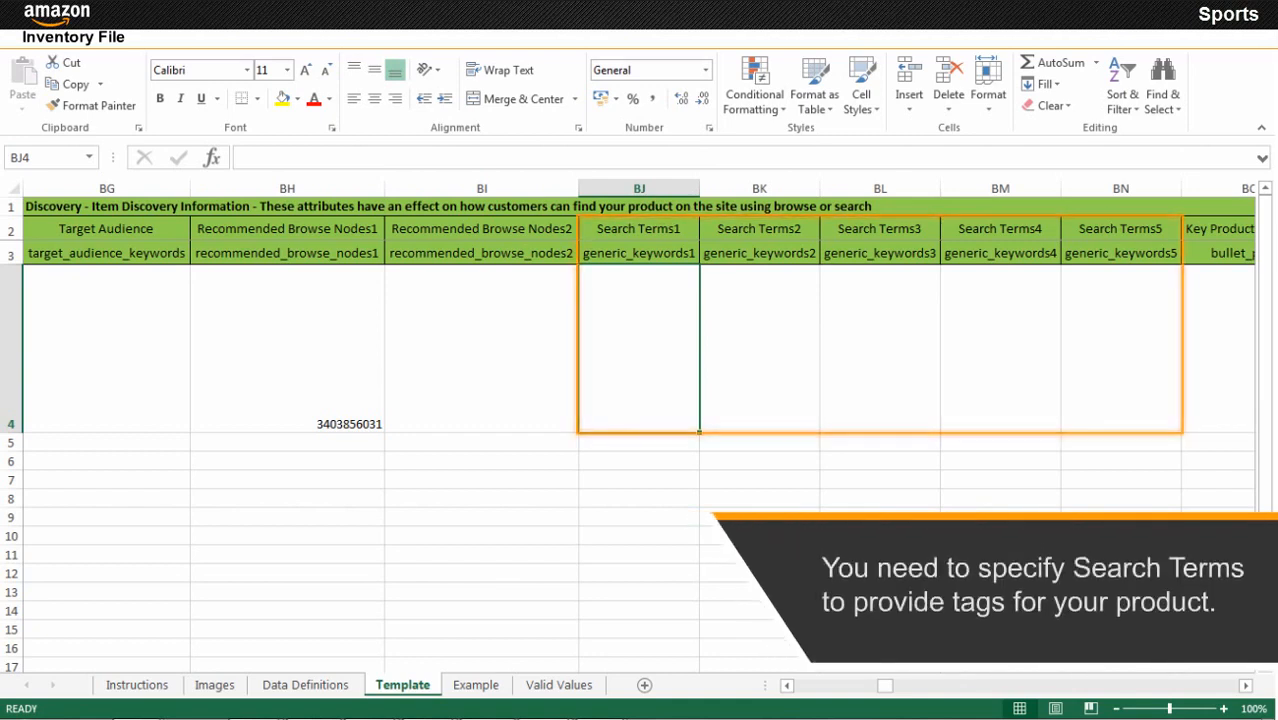
{"action": "type", "text": "Leather ball"}
{"action": "key", "text": "Tab"}
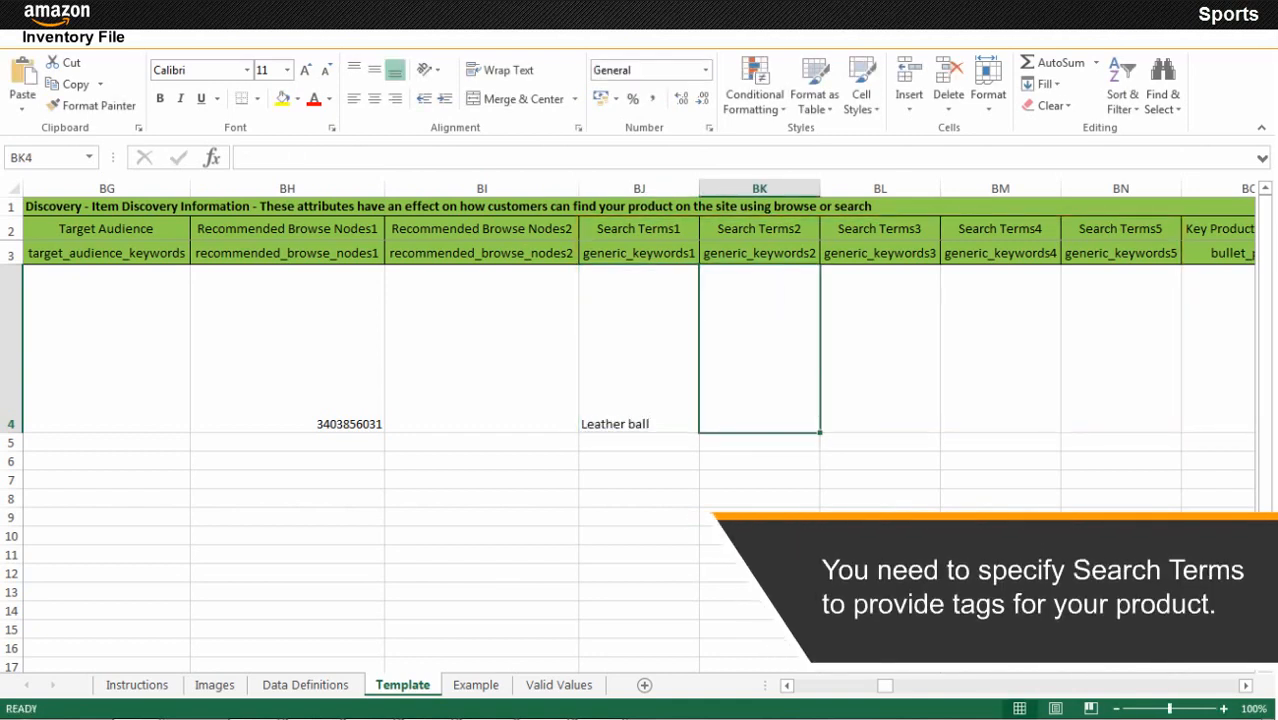
{"action": "type", "text": "Water-proofed cricket ball"}
{"action": "key", "text": "ctrl+Return"}
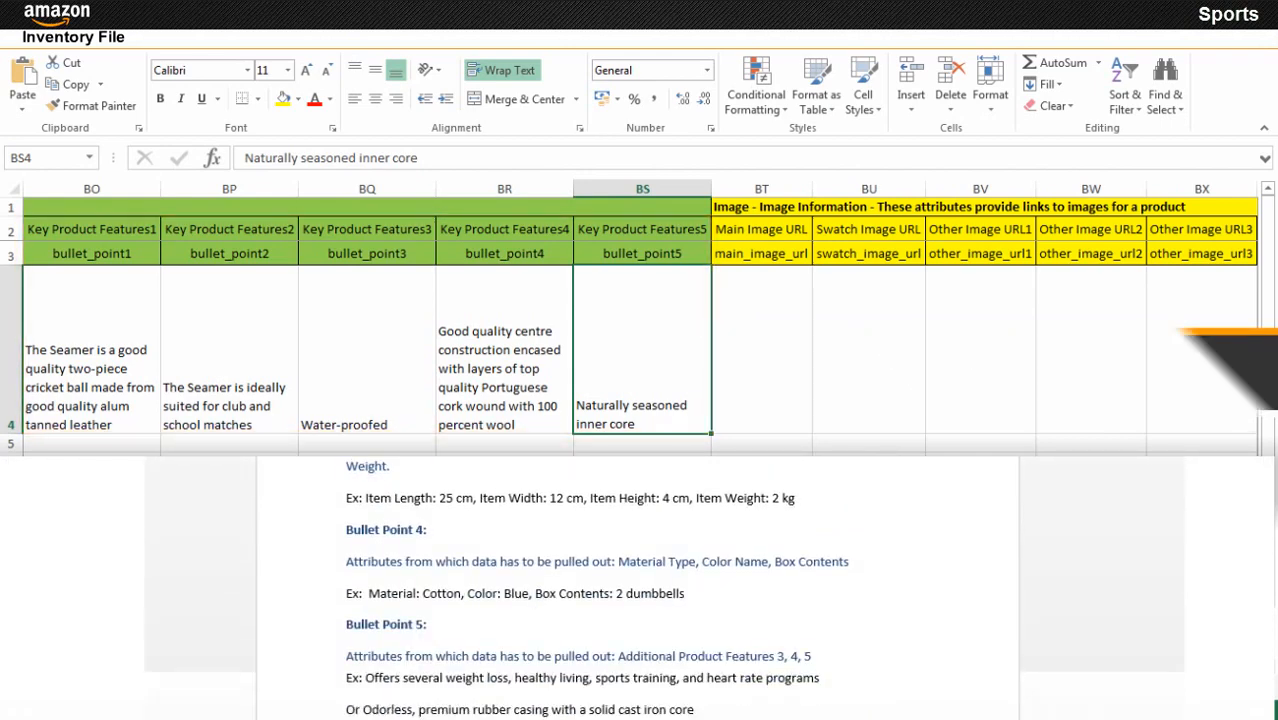
- Copy the cricket ball's image URL from the Photobucket page and paste it as the Main Image URL in row 4
{"action": "left_click", "coordinate": [762, 349]}
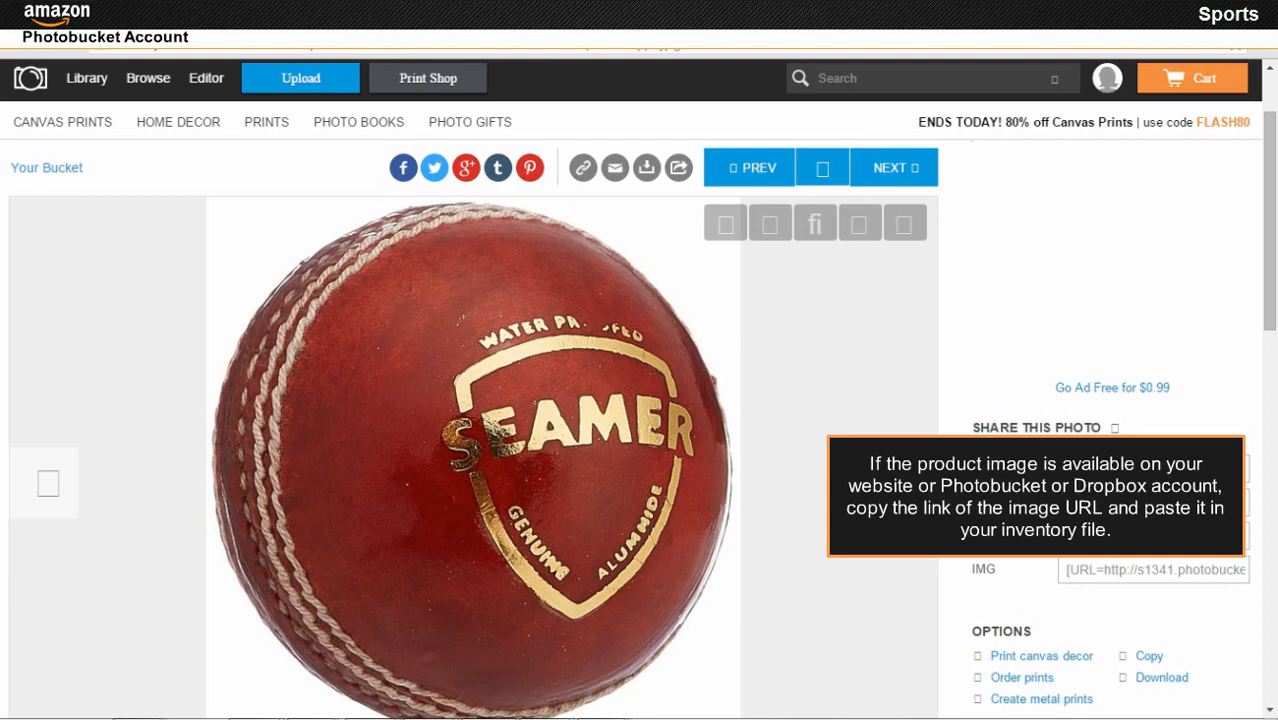
{"action": "right_click", "coordinate": [550, 428]}
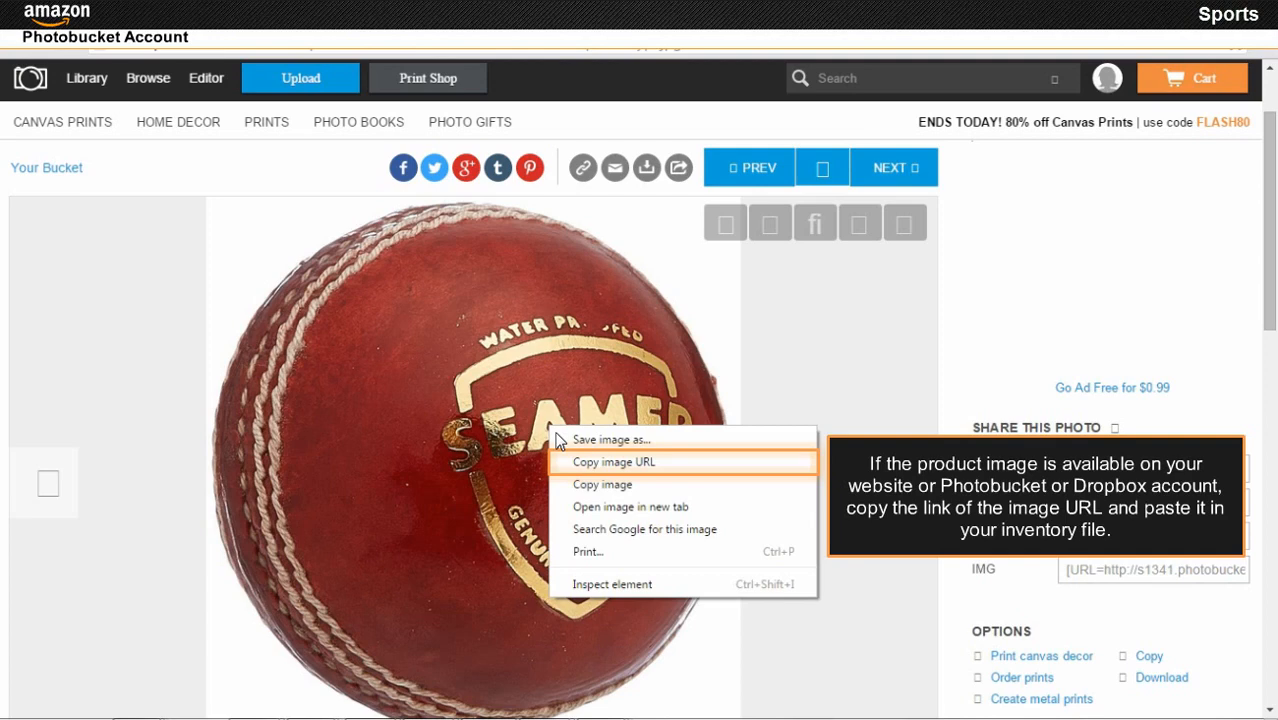
{"action": "left_click", "coordinate": [585, 462]}
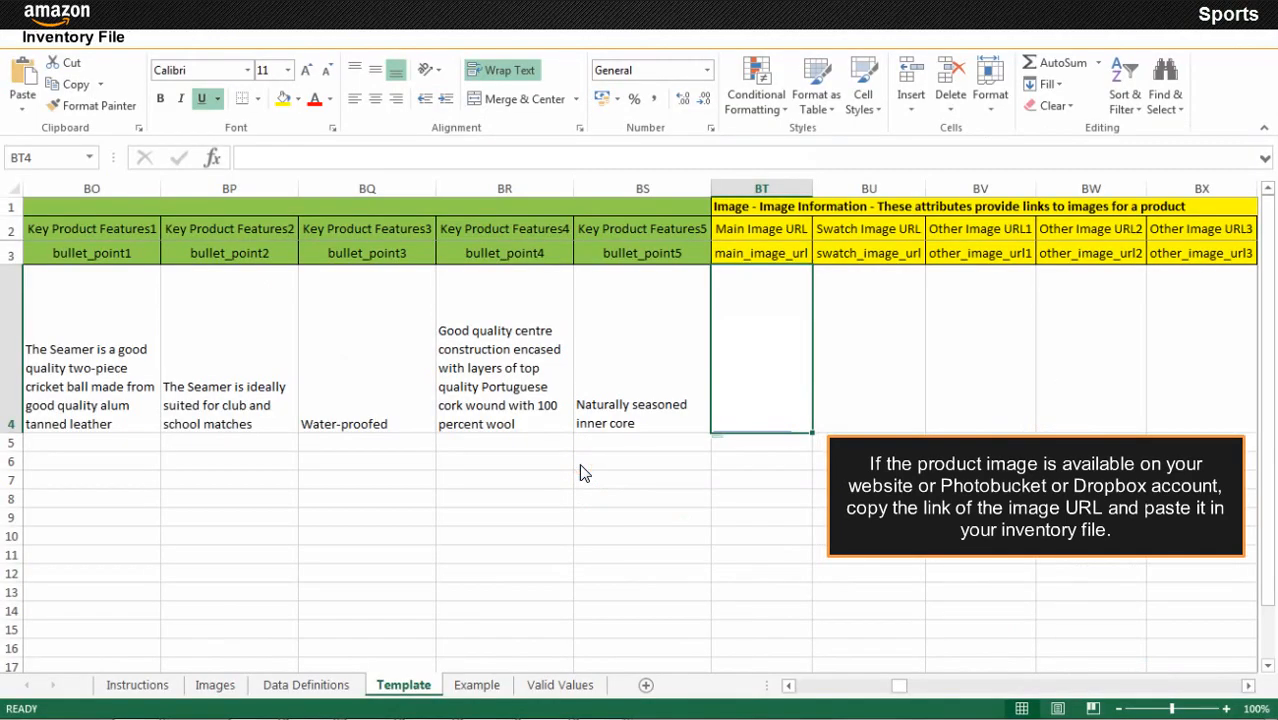
{"action": "key", "text": "ctrl+v"}
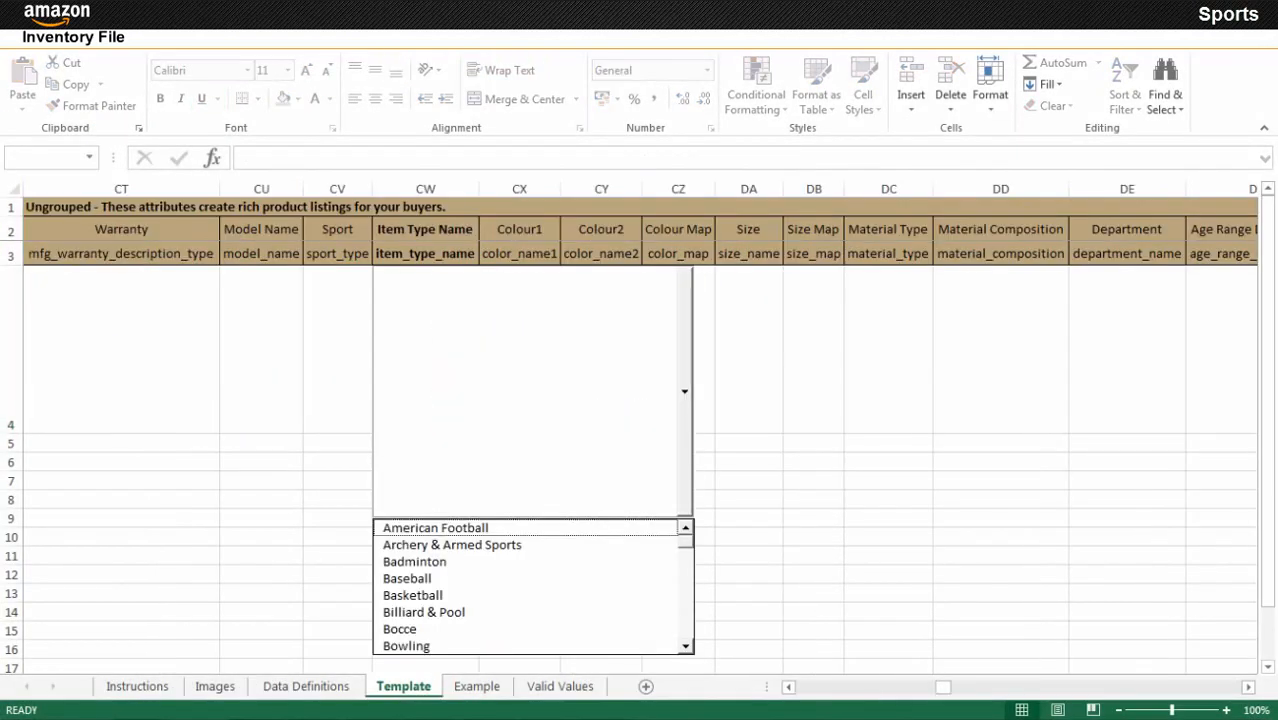
- Fill in row 4's ungrouped attributes with Item Type Name Cricket, Colour1 Red and a Material Type from the available options
{"action": "scroll", "coordinate": [525, 587], "scroll_direction": "down", "scroll_amount": 3}
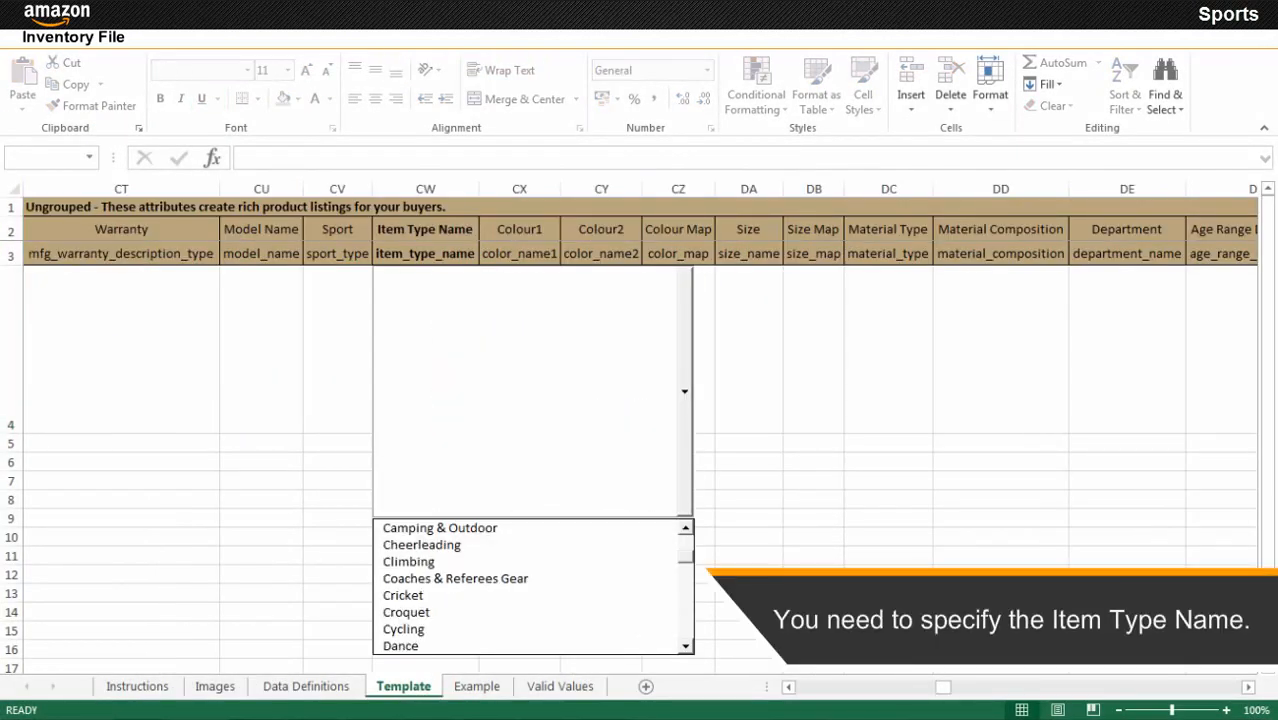
{"action": "left_click", "coordinate": [425, 595]}
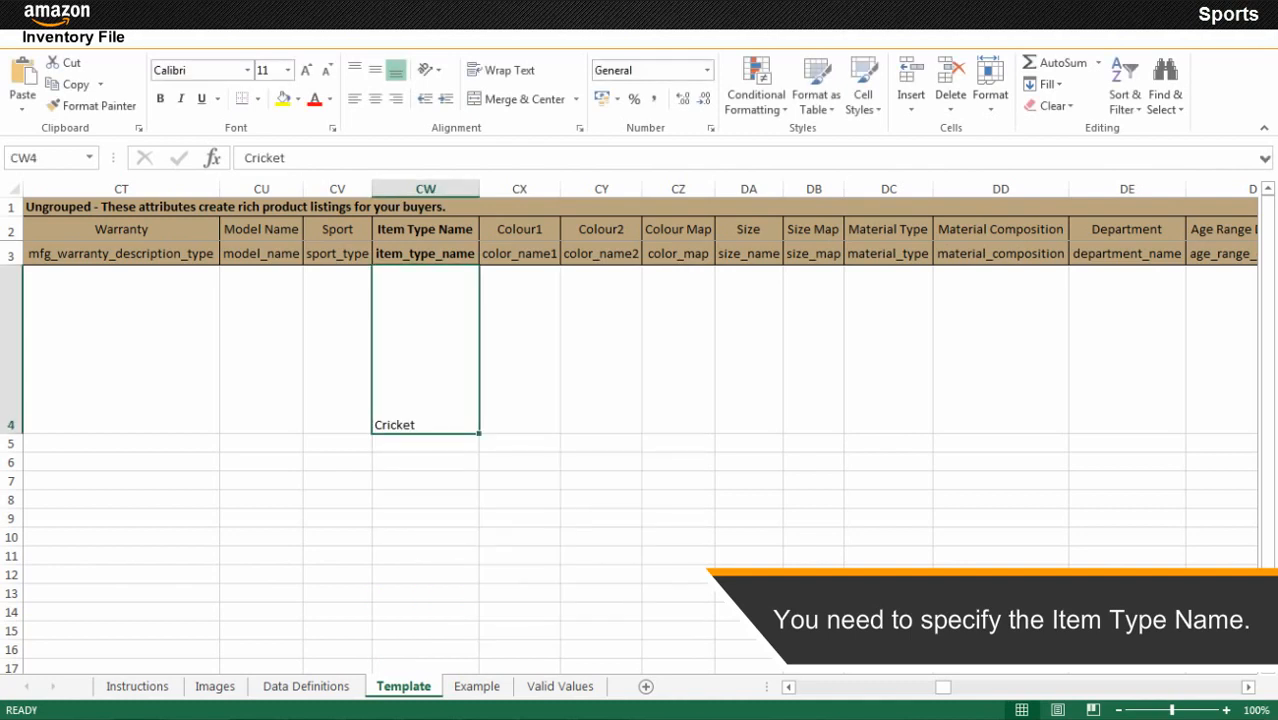
{"action": "left_click", "coordinate": [519, 350]}
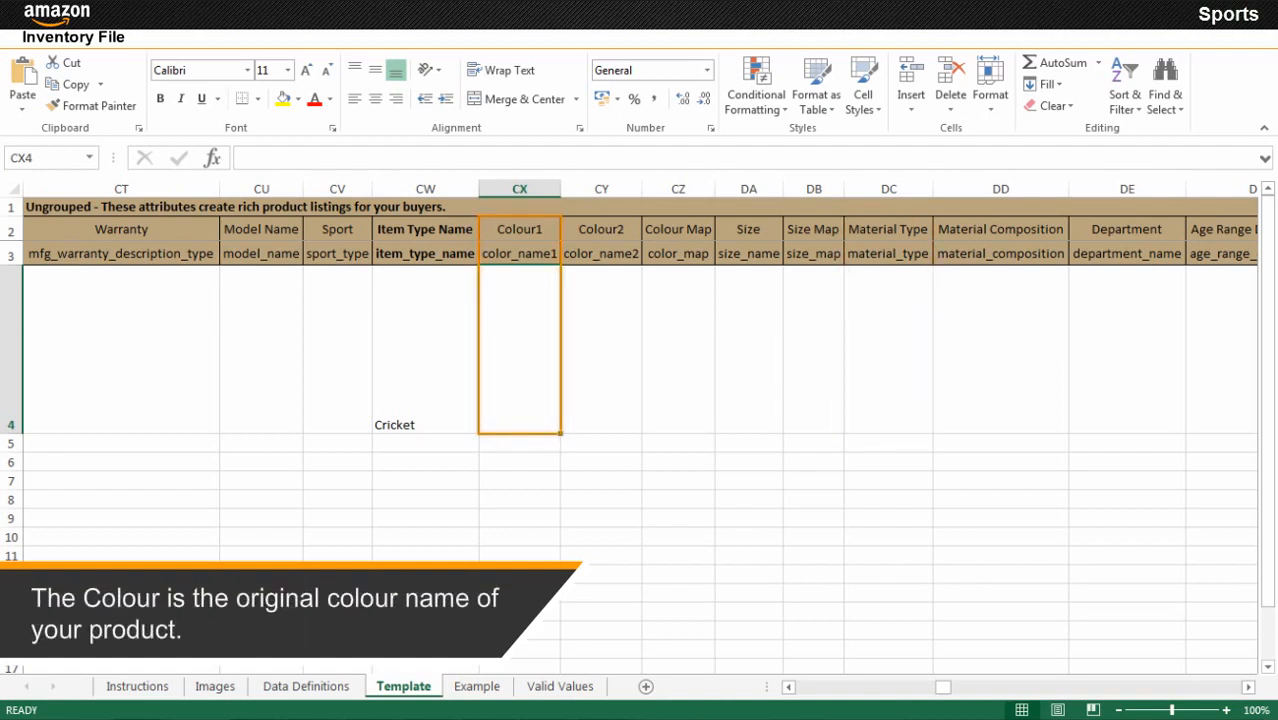
{"action": "type", "text": "Red"}
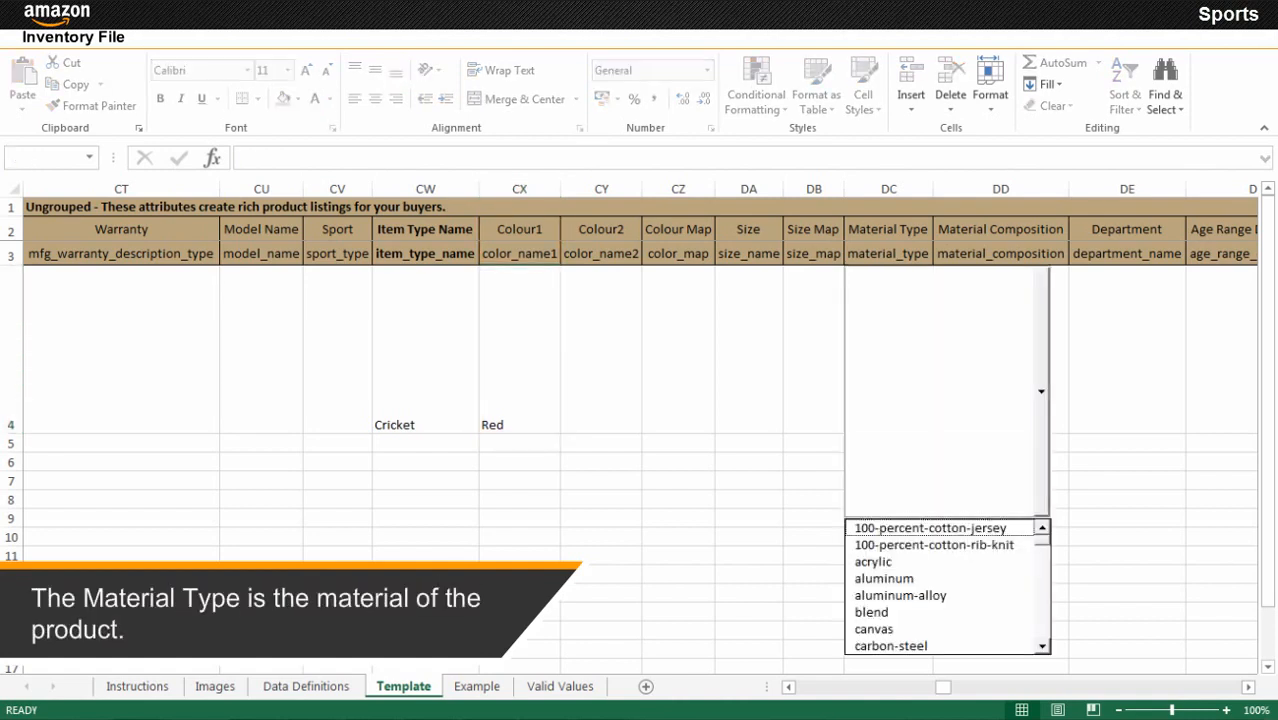
{"action": "left_click_drag", "start_coordinate": [1042, 540], "coordinate": [1042, 611]}
{"action": "left_click", "coordinate": [905, 628]}
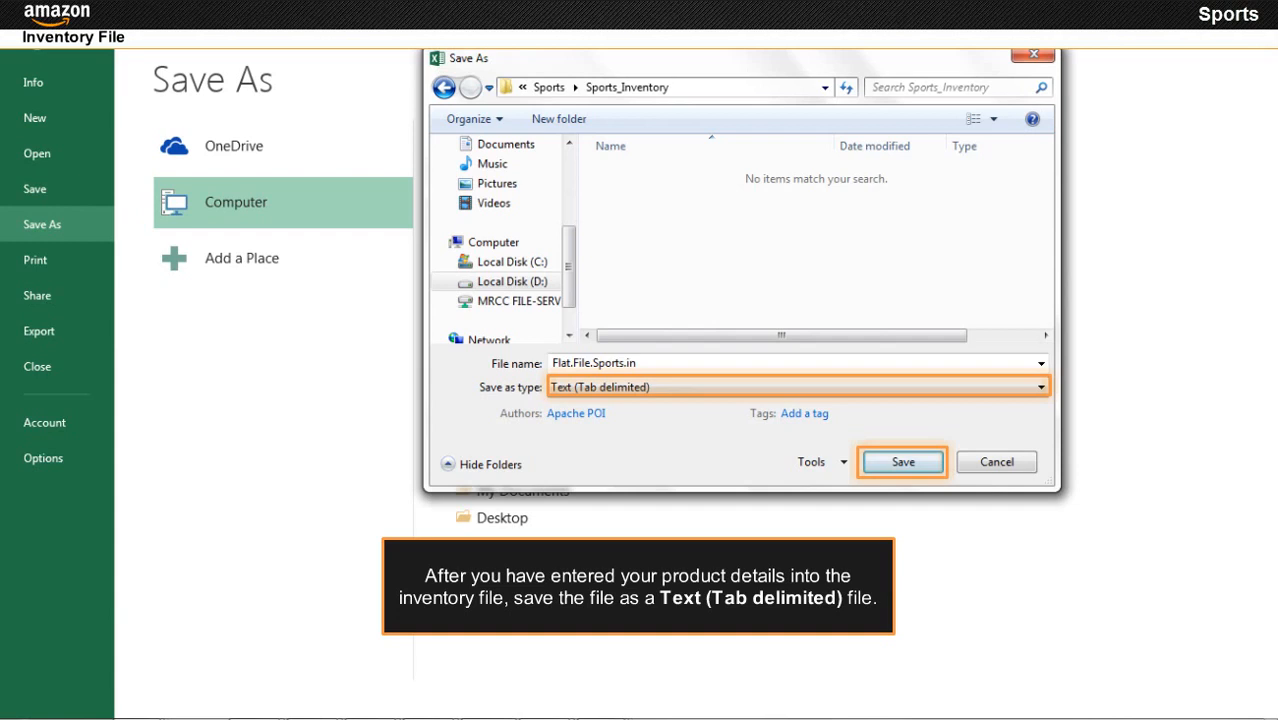
- Save the inventory file as Text (Tab delimited) under the name Flat.File.Sports.in in the Sports_Inventory folder
{"action": "left_click", "coordinate": [903, 461]}
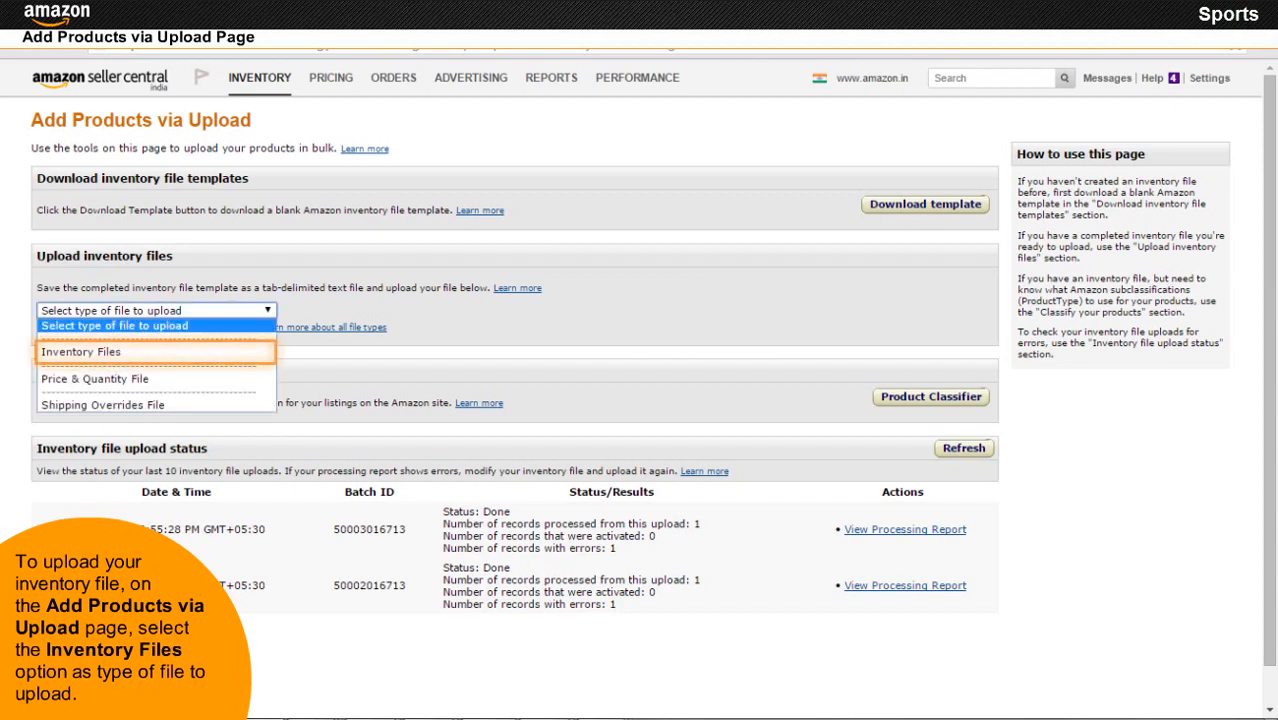
- Upload Flat.File.Sports.in.txt with the file type Inventory Files on Seller Central's Add Products via Upload page
{"action": "left_click", "coordinate": [119, 356]}
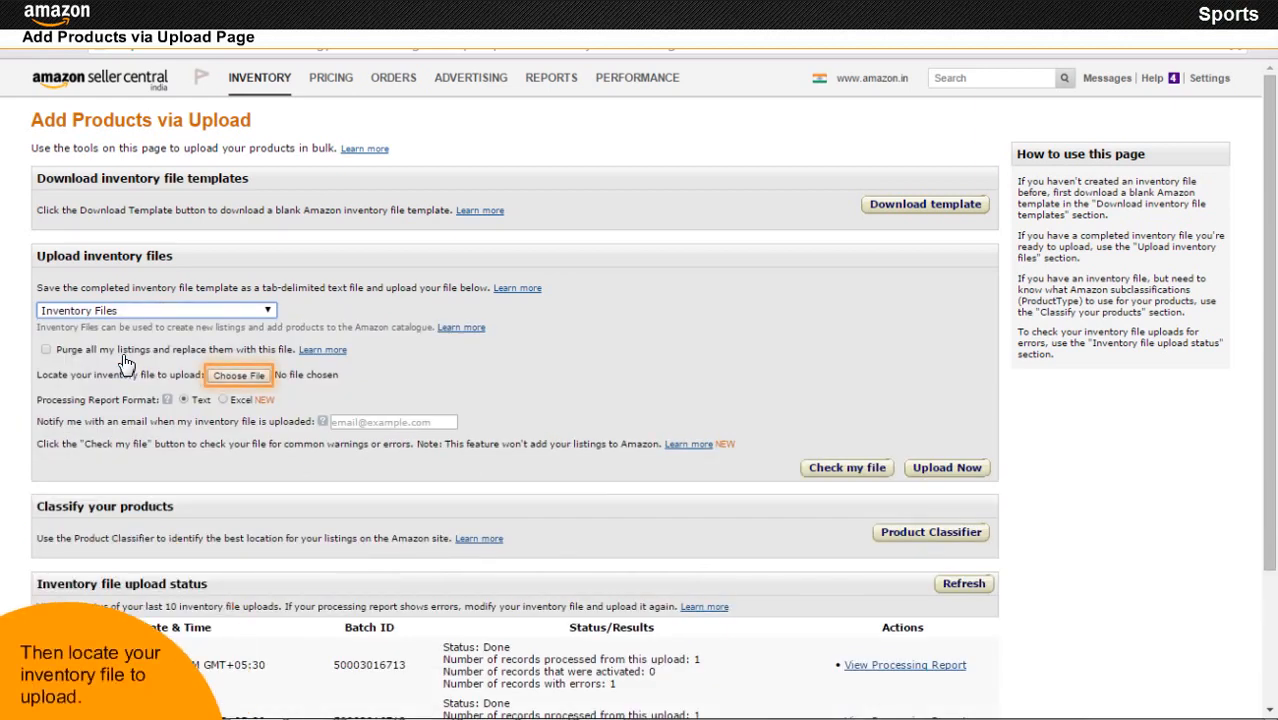
{"action": "left_click", "coordinate": [228, 381]}
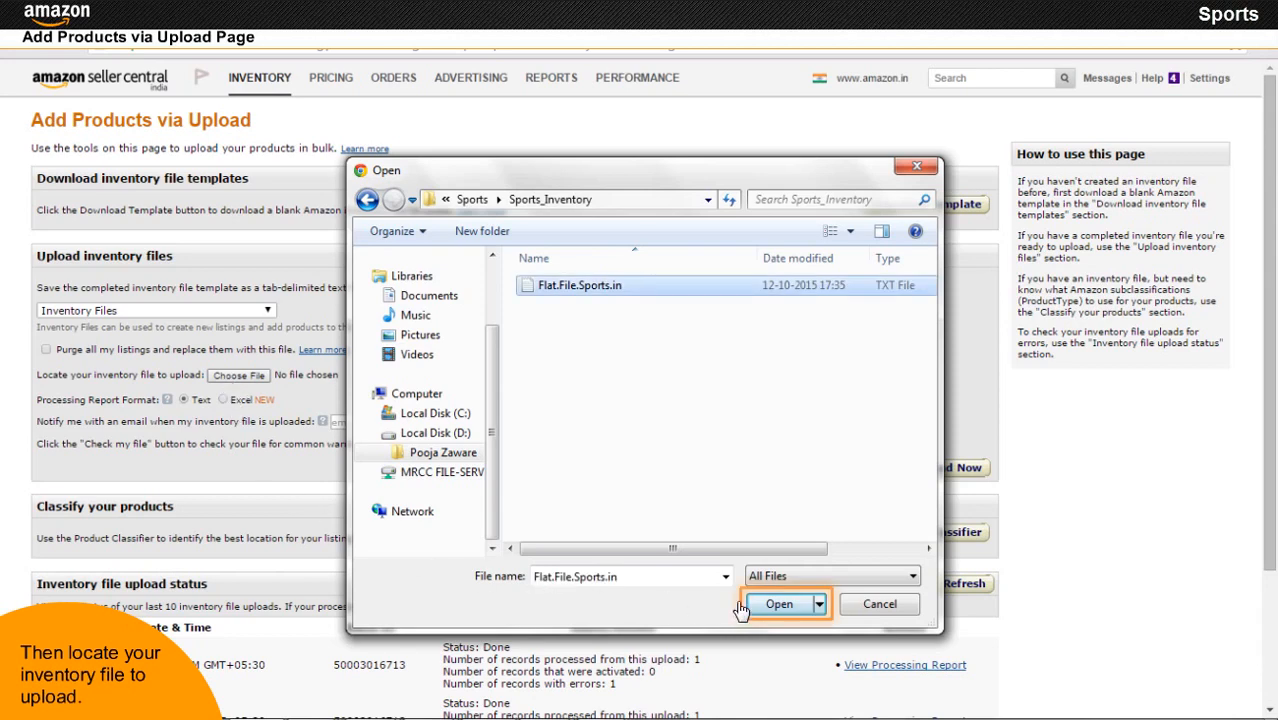
{"action": "left_click", "coordinate": [781, 605]}
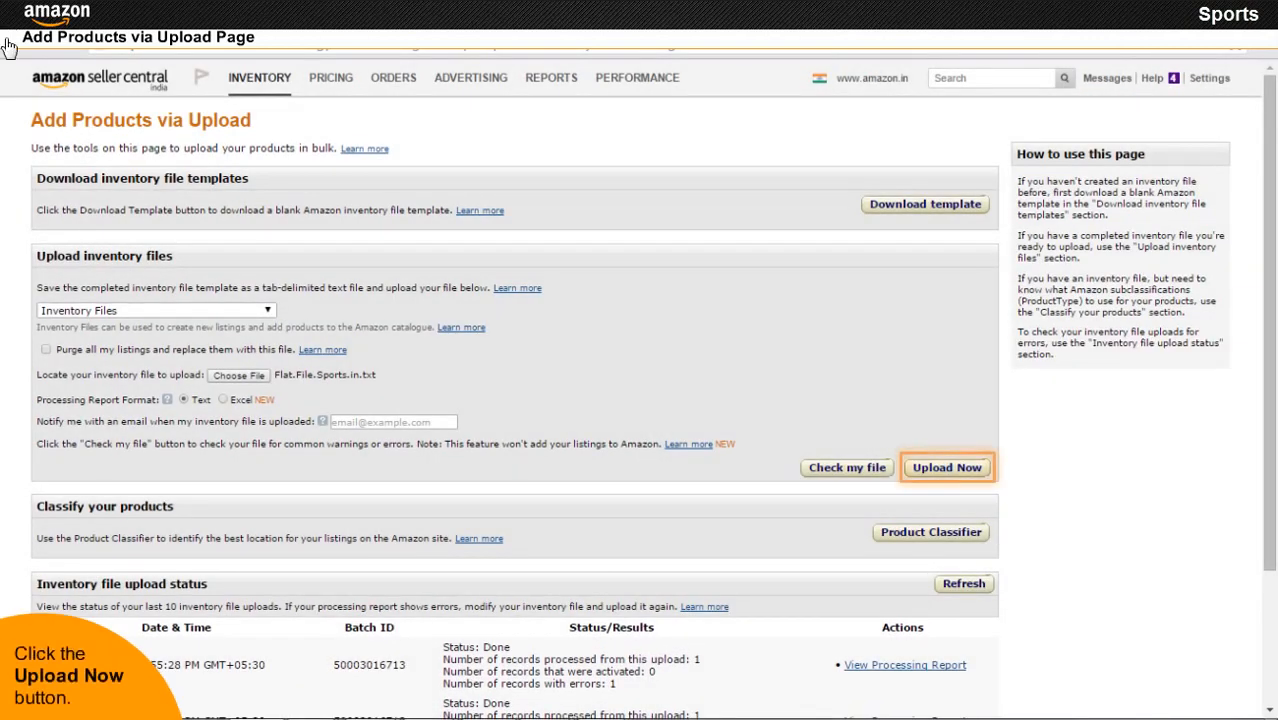
{"action": "left_click", "coordinate": [946, 469]}
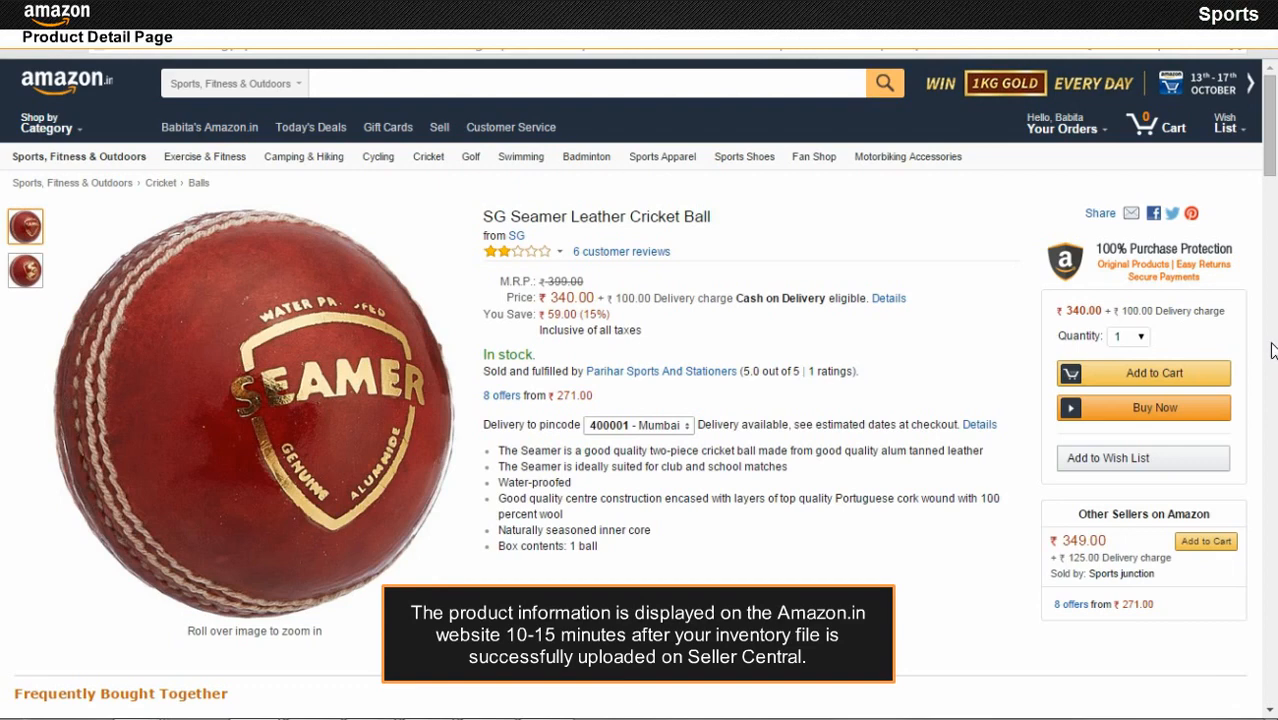
- Review the SG Seamer Leather Cricket Ball detail page on Amazon.in, from the product information down to the customer reviews
{"action": "left_click", "coordinate": [1272, 350]}
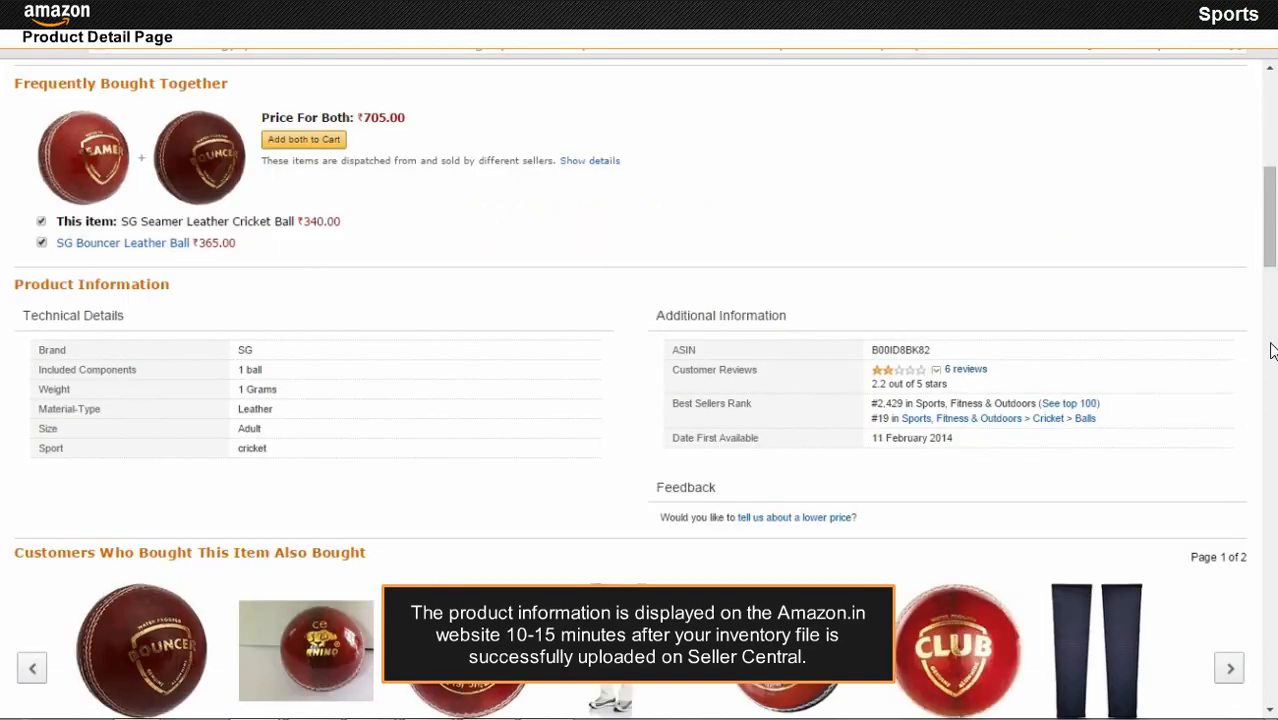
{"action": "left_click", "coordinate": [1272, 350]}
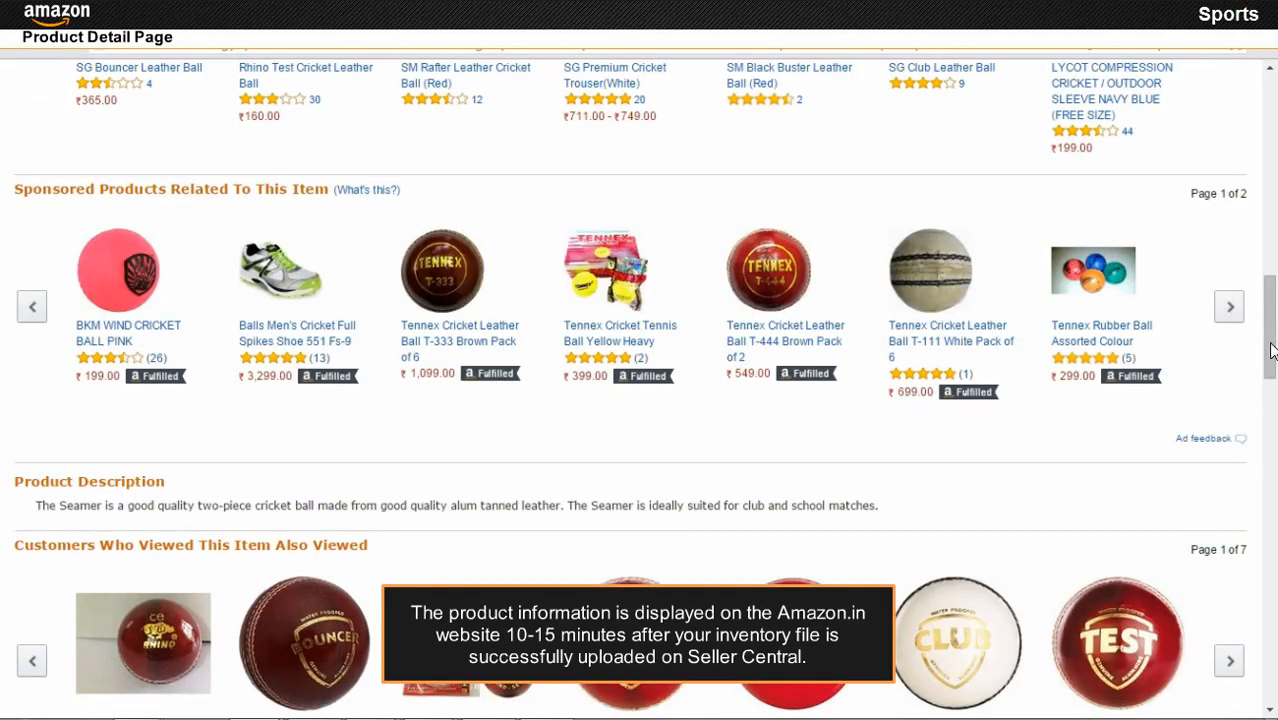
{"action": "left_click", "coordinate": [1272, 350]}
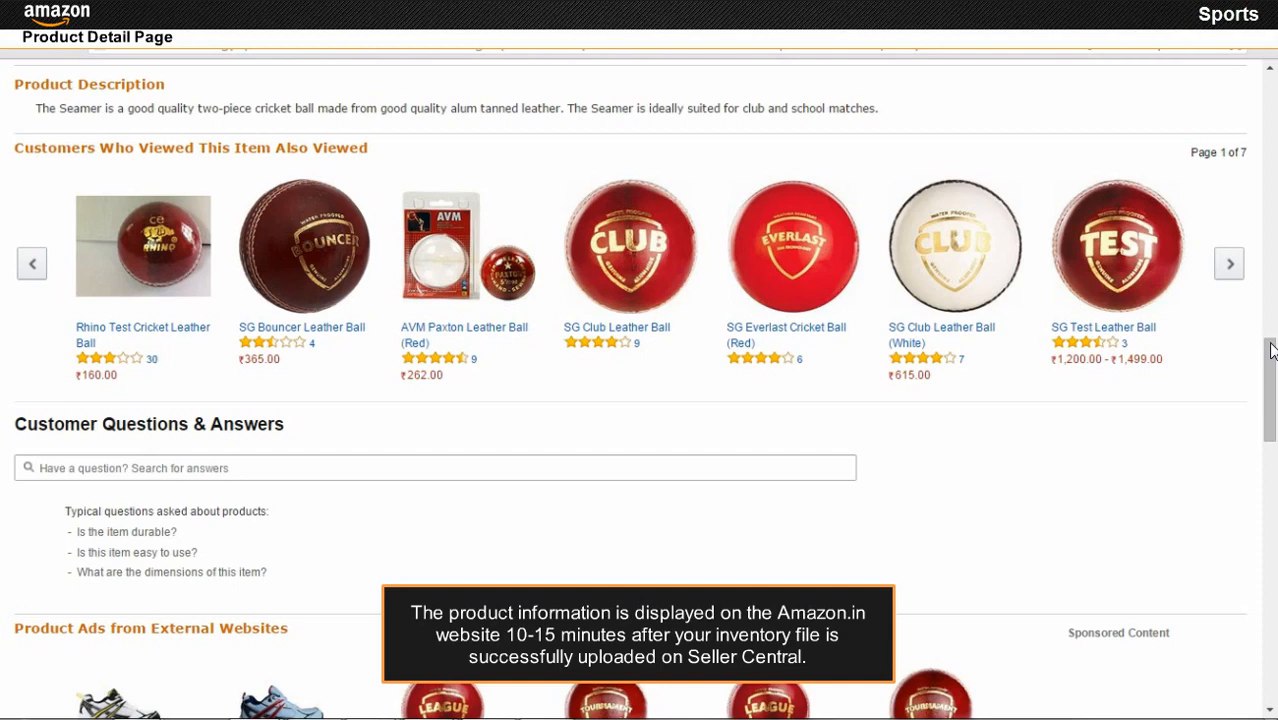
{"action": "left_click", "coordinate": [1272, 350]}
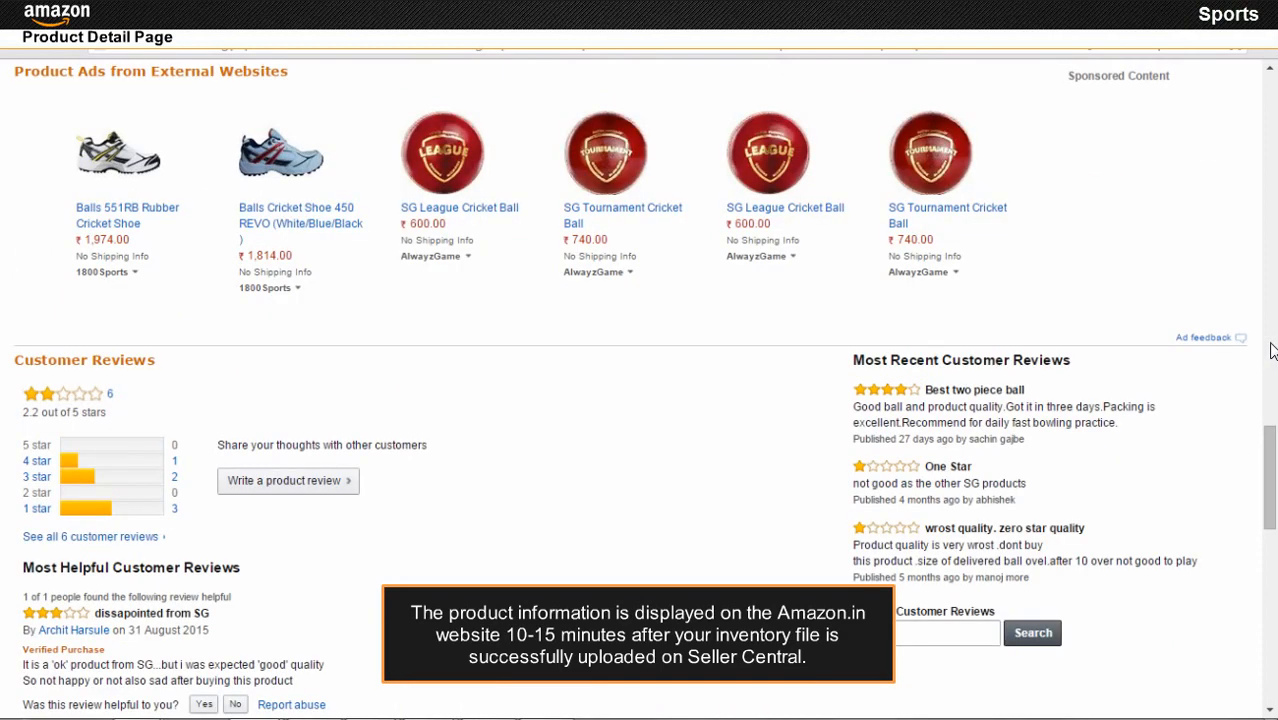